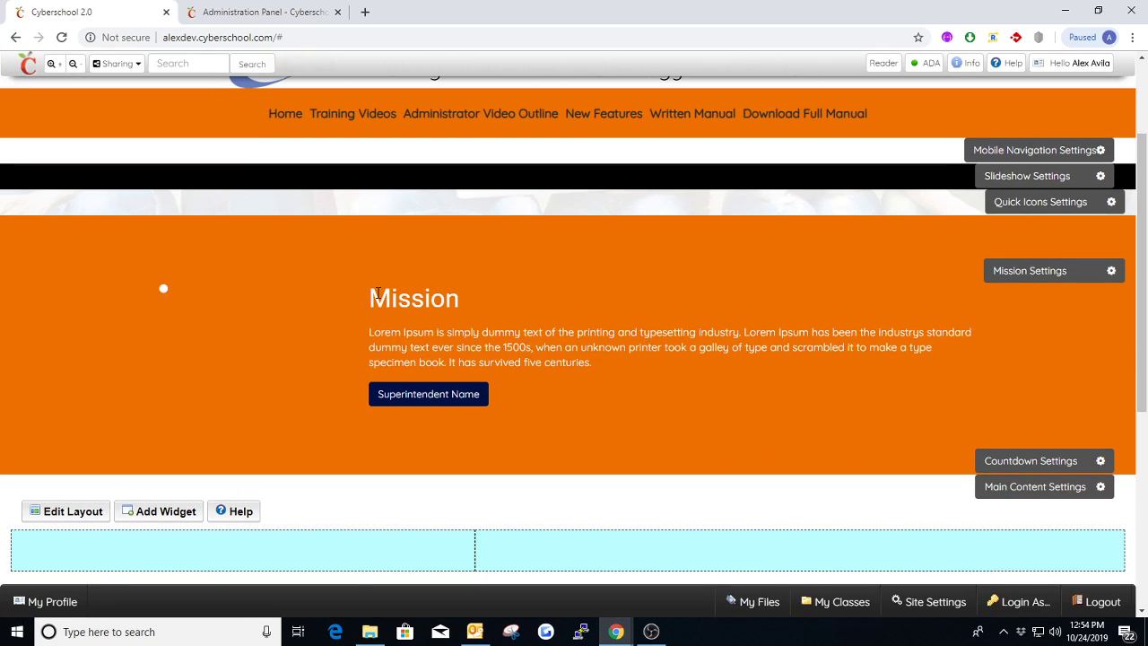
Step: Review the Mission section's heading, text and button on the page, and the Title field in its basic settings
left_click_drag(377, 296, 474, 297)
left_click(405, 333)
left_click_drag(370, 334, 632, 355)
left_click(619, 359)
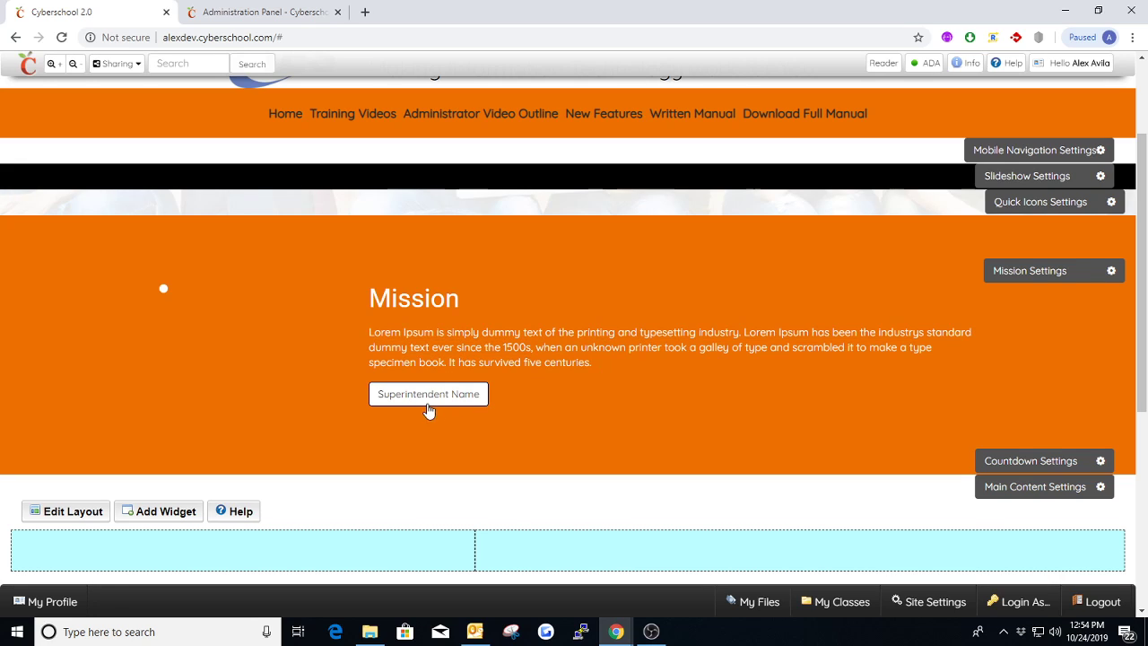
left_click(1073, 279)
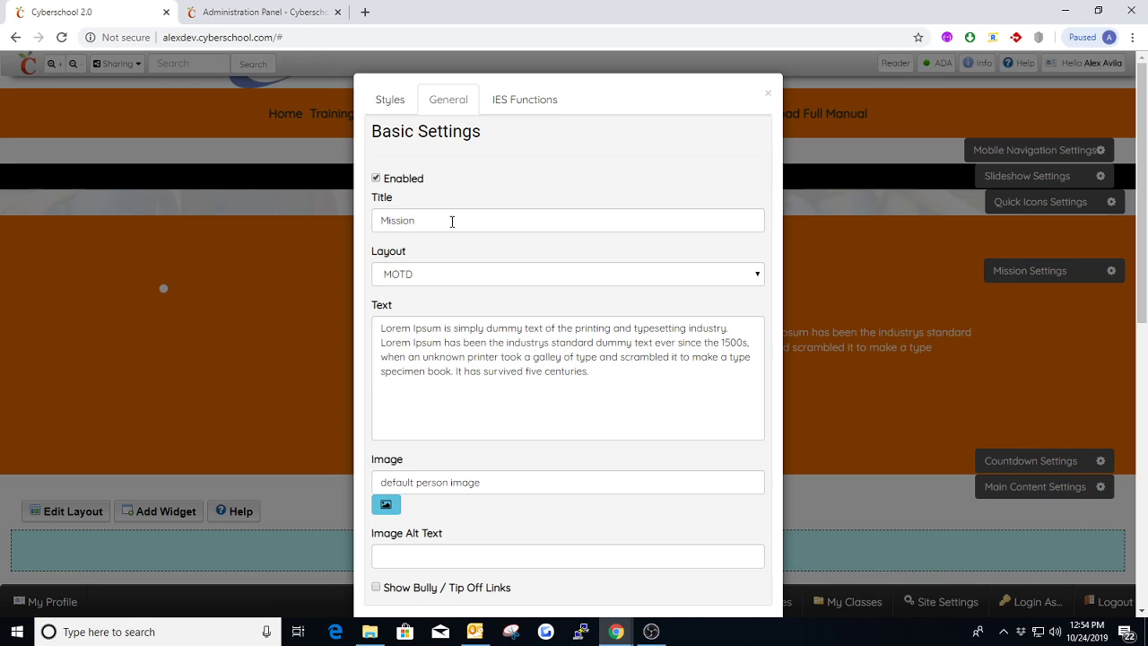
left_click_drag(451, 220, 380, 220)
left_click(494, 224)
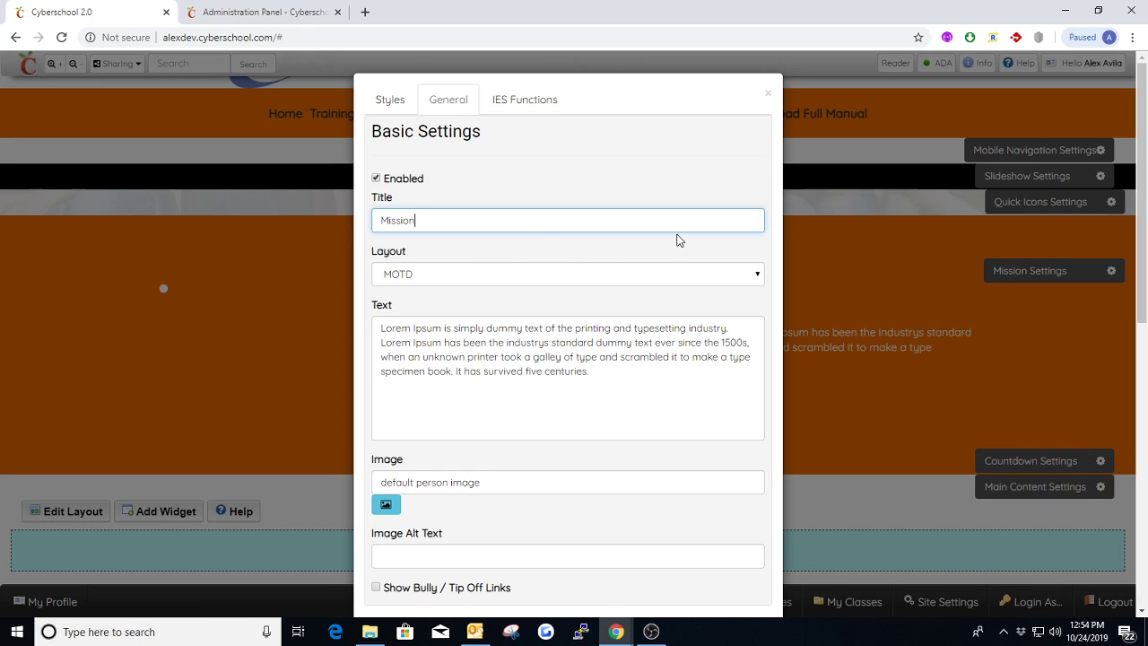
left_click(767, 94)
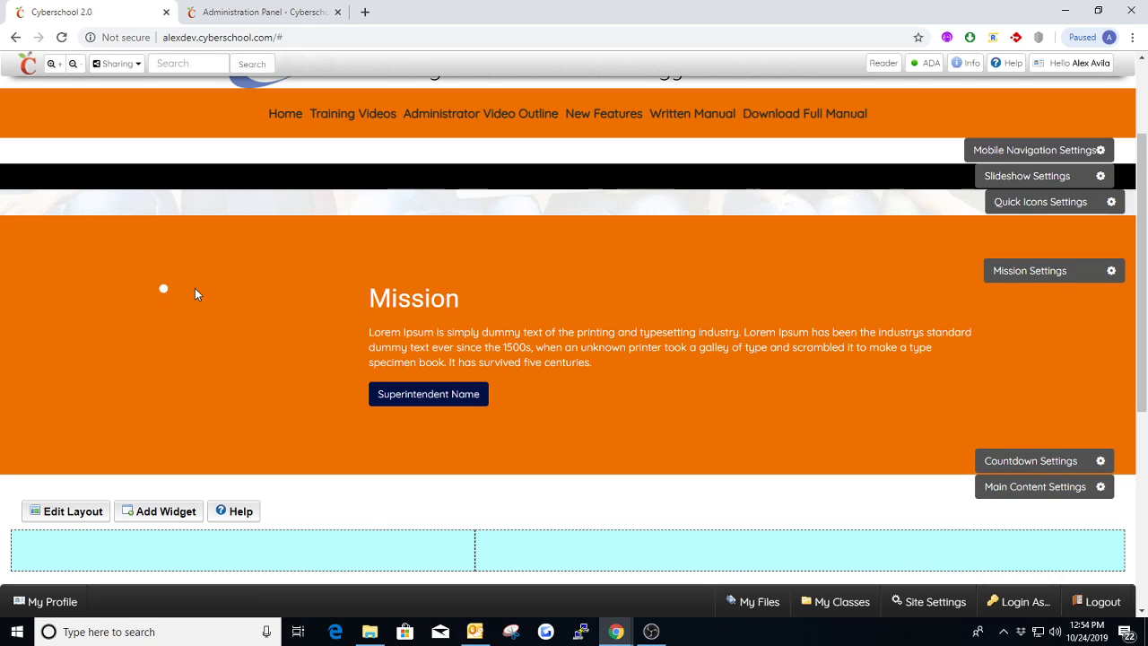
Step: Set the Mission section's image to sc.jpg from the existing images and save the section settings
left_click(1016, 275)
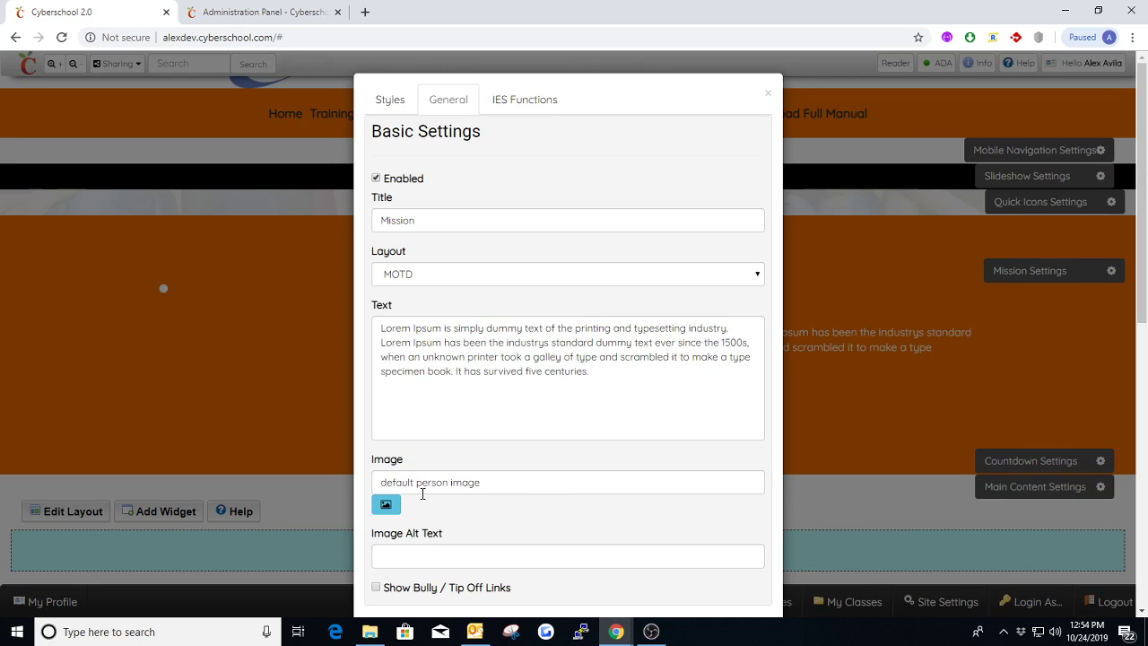
left_click(395, 509)
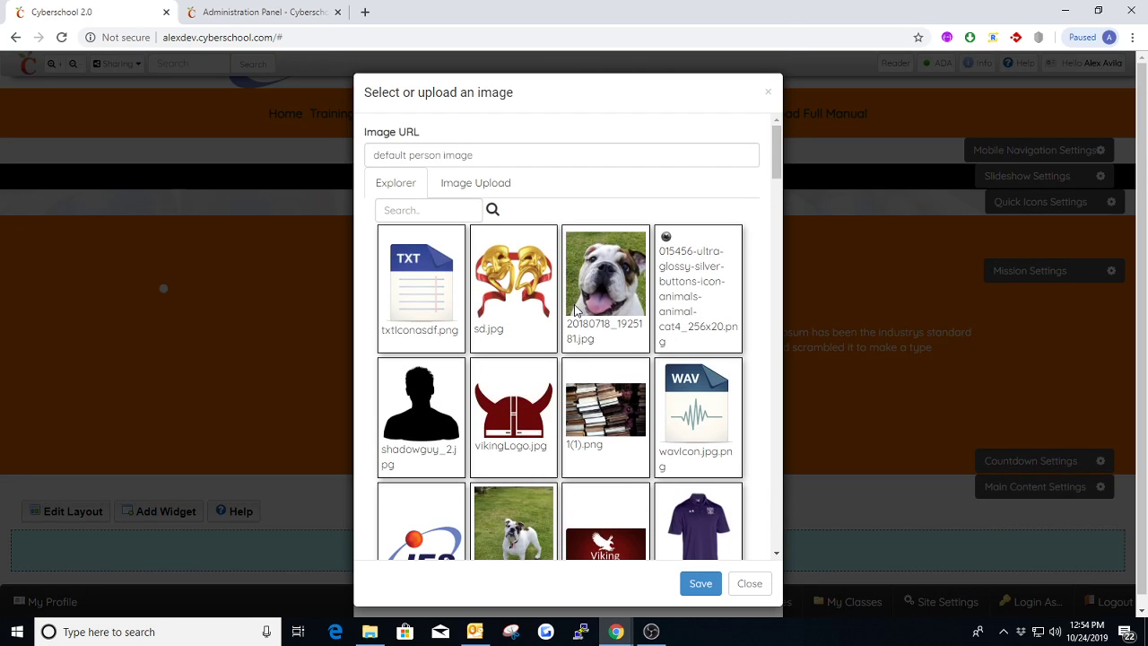
scroll(624, 341, "down", 1)
scroll(624, 345, "down", 5)
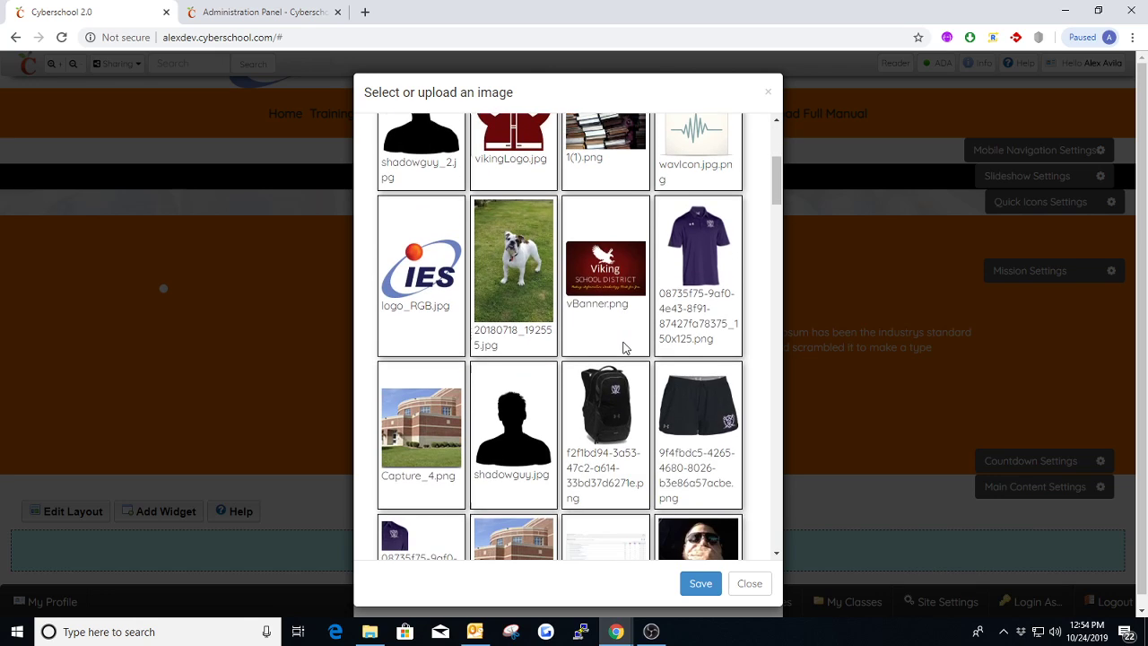
scroll(583, 341, "down", 6)
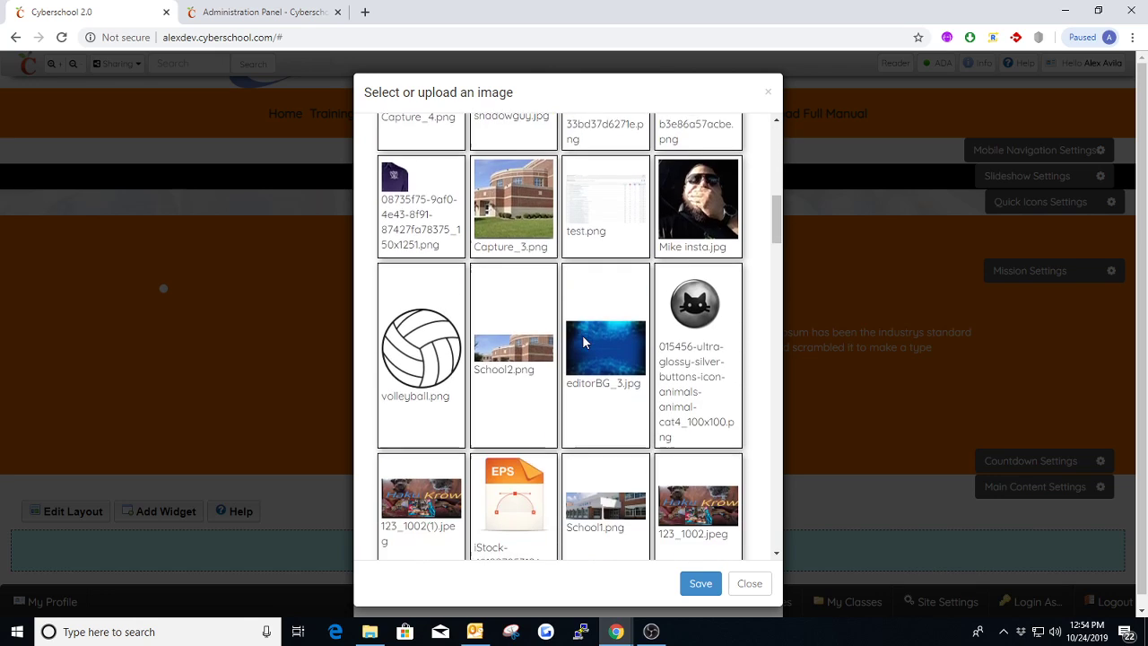
scroll(583, 342, "down", 5)
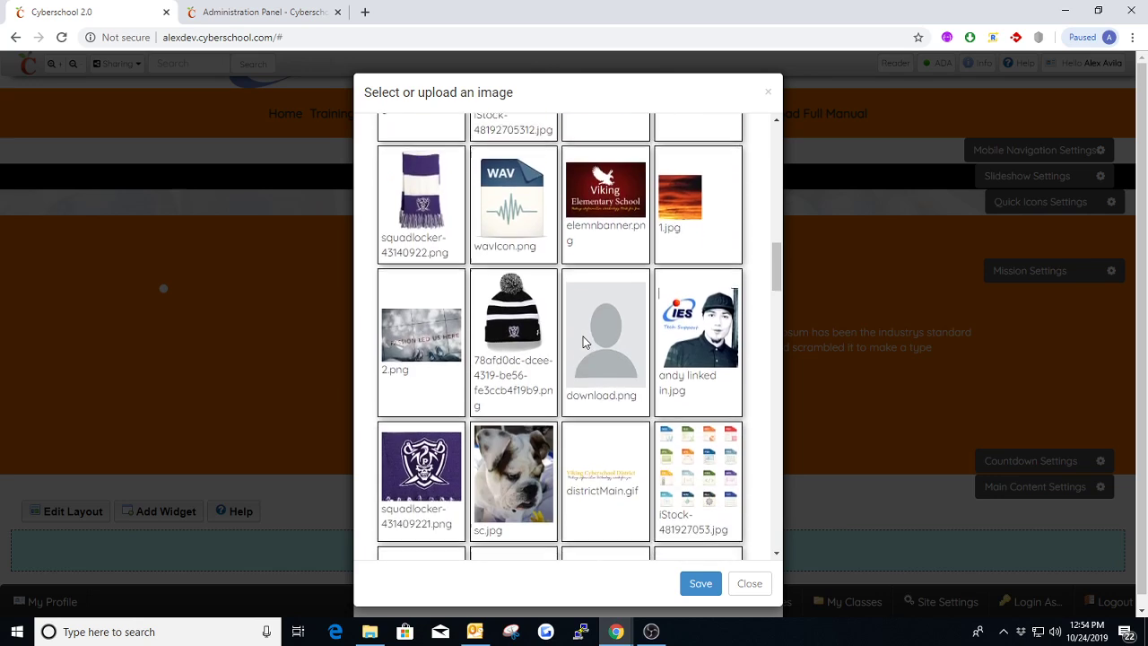
left_click(527, 341)
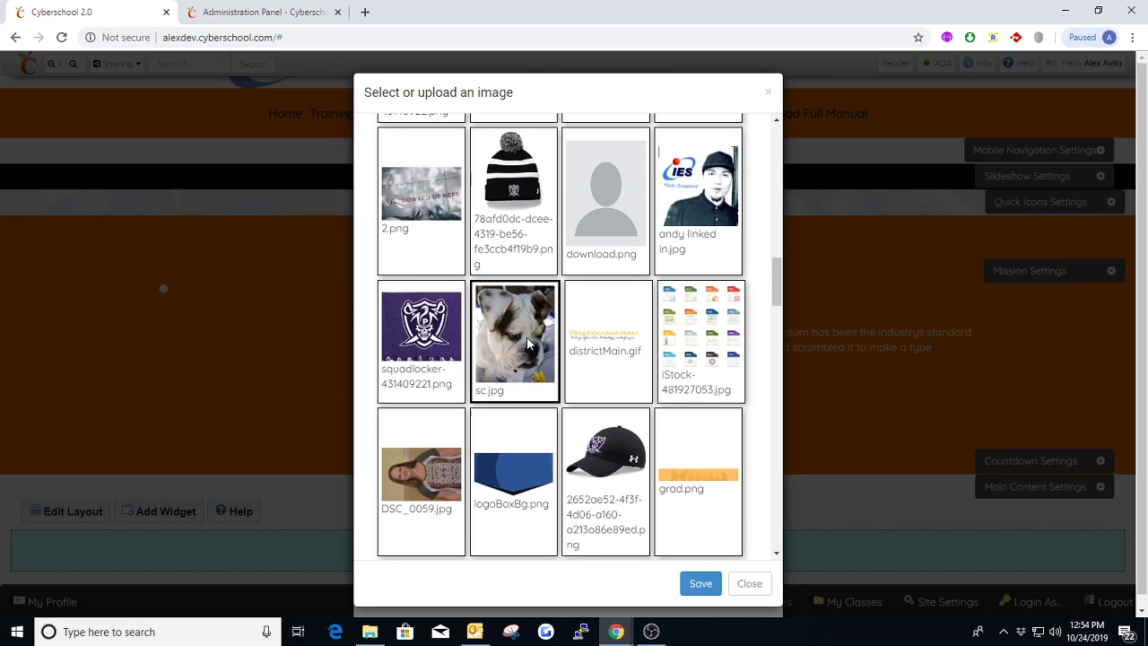
left_click(702, 586)
scroll(543, 530, "down", 3)
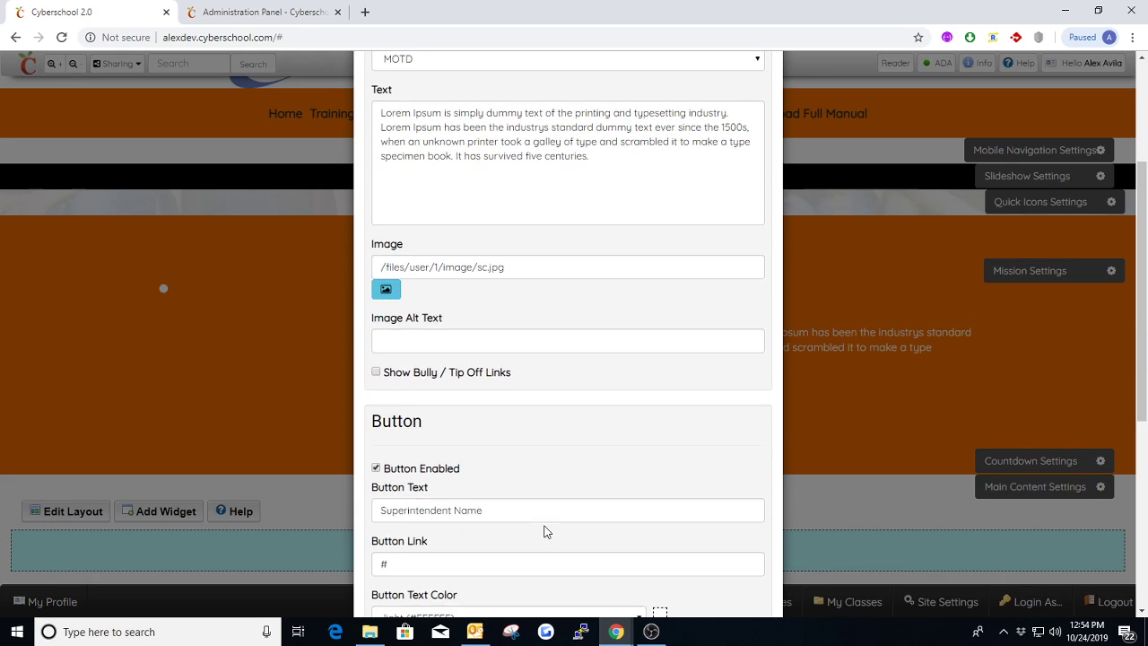
scroll(490, 535, "down", 3)
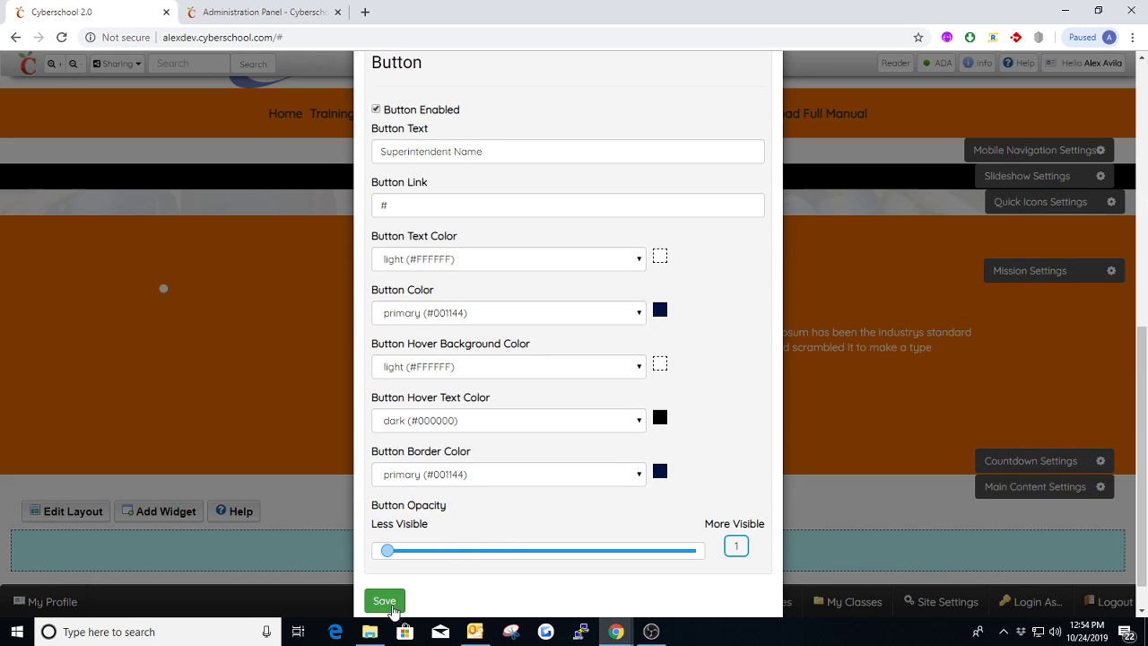
left_click(384, 600)
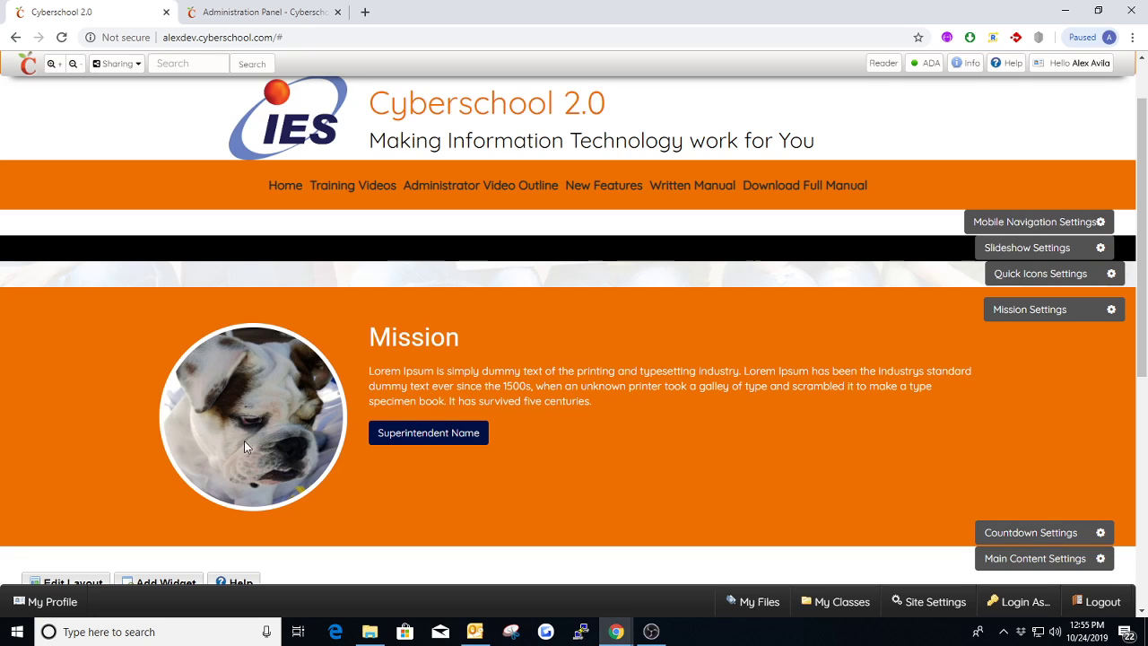
Step: Change the Mission section's title to "Superintendent's Message" and save the section settings
left_click(1012, 311)
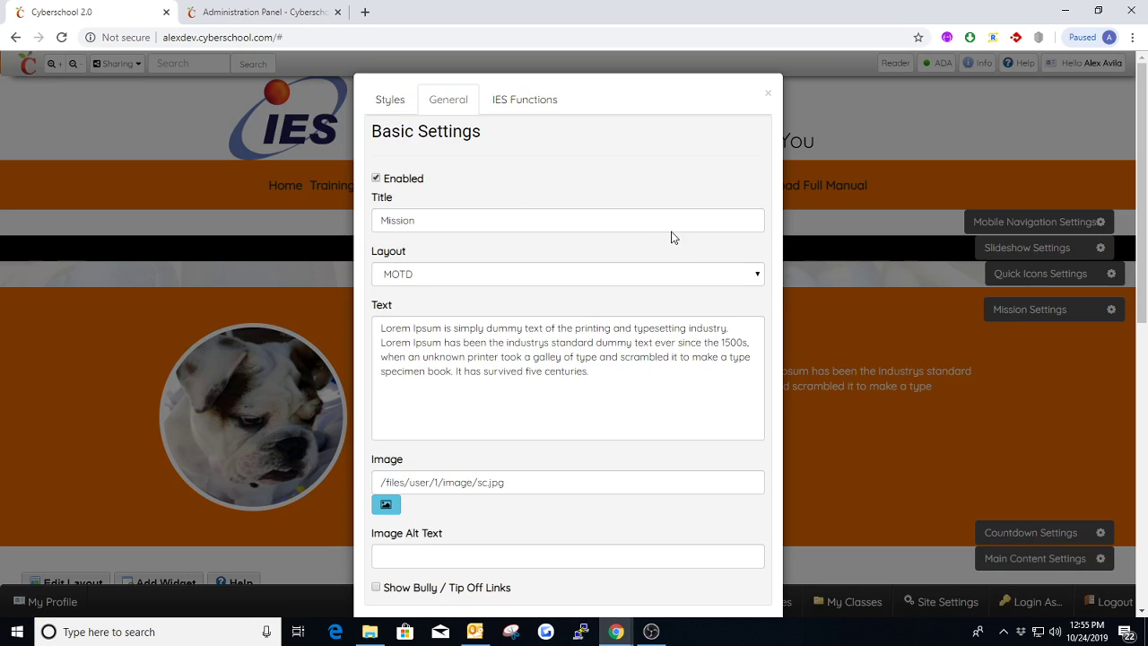
left_click_drag(463, 220, 359, 222)
type("Supe")
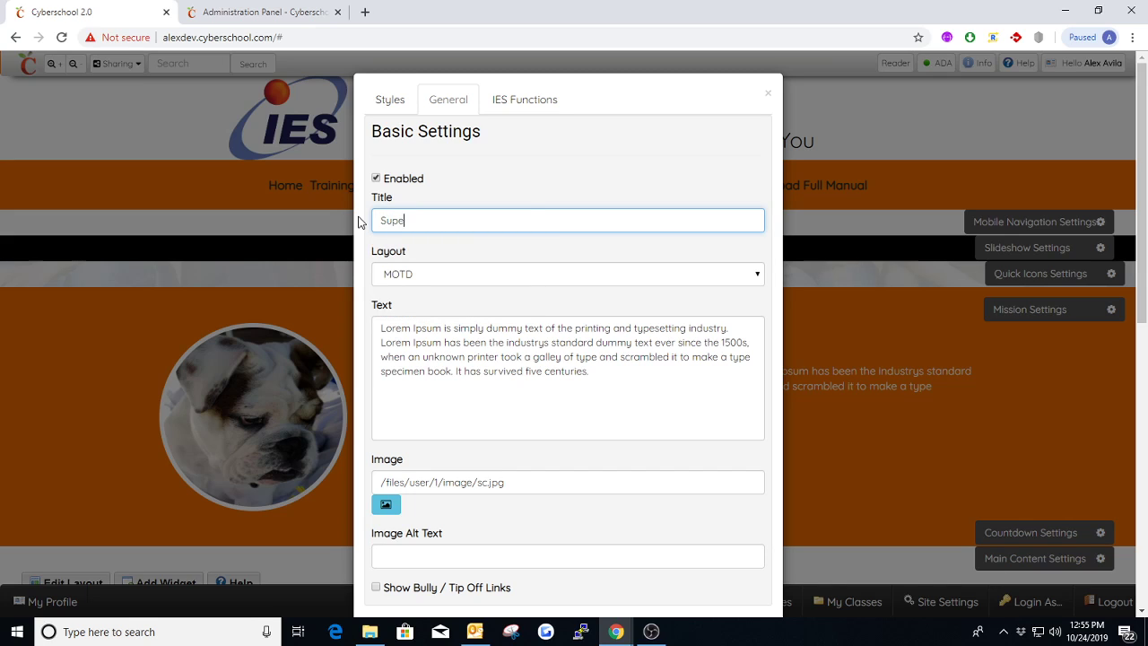
type("rintendent's Message")
left_click_drag(611, 370, 378, 320)
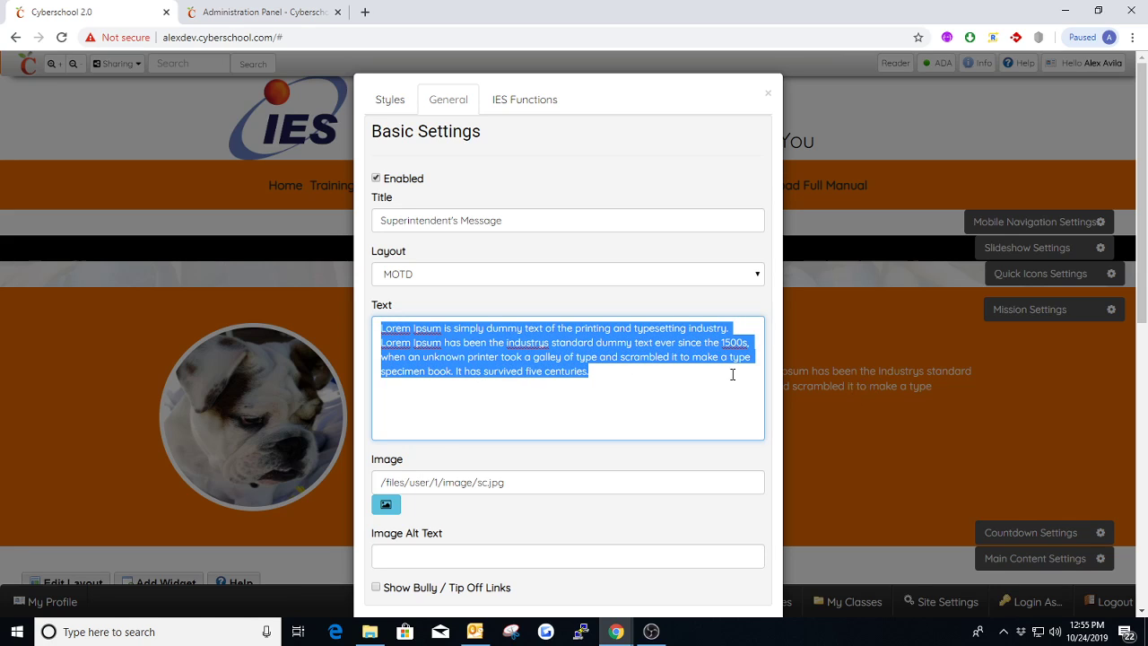
scroll(520, 426, "down", 7)
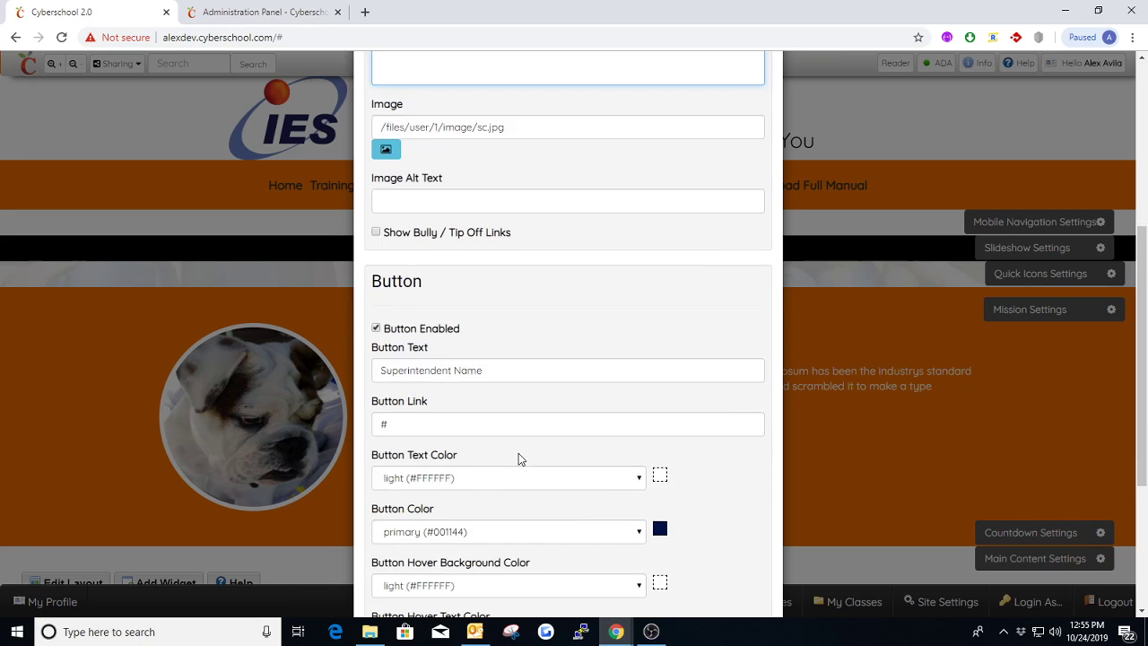
left_click(394, 560)
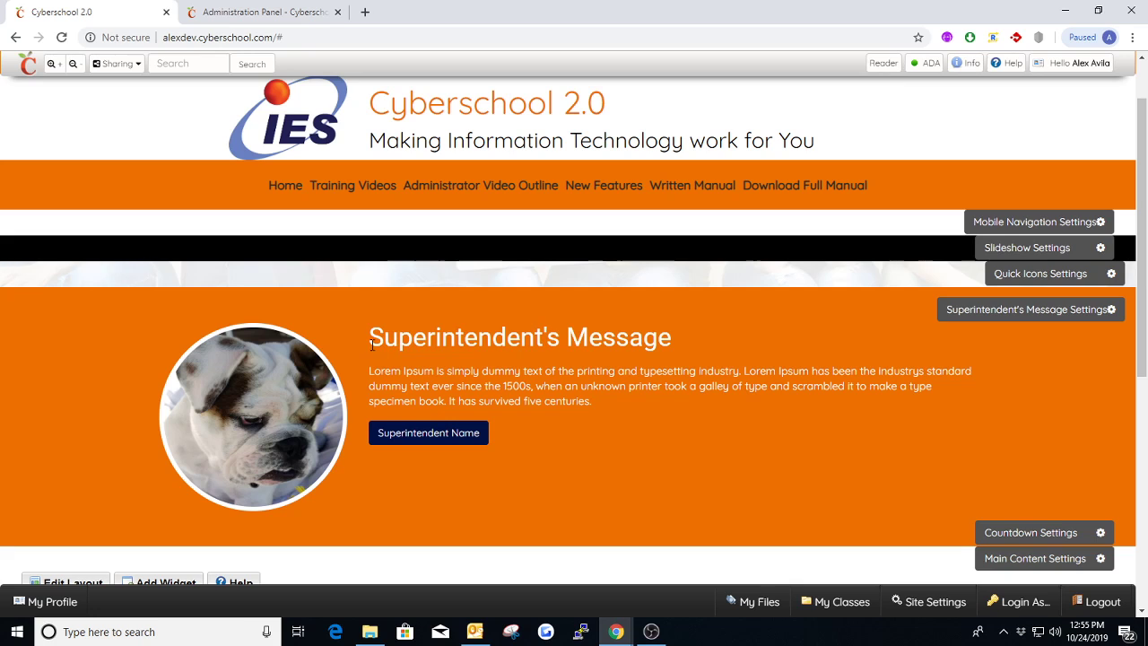
left_click_drag(366, 338, 693, 344)
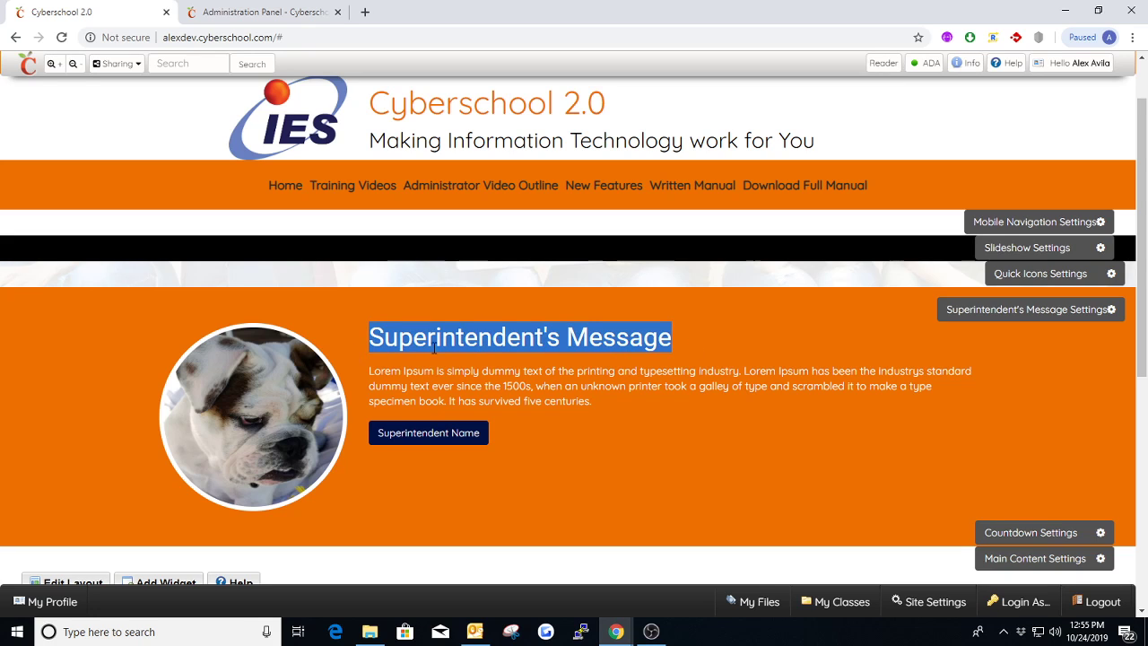
Step: Enter "Bane Image" as the image alt text in the Superintendent's Message settings
left_click(979, 314)
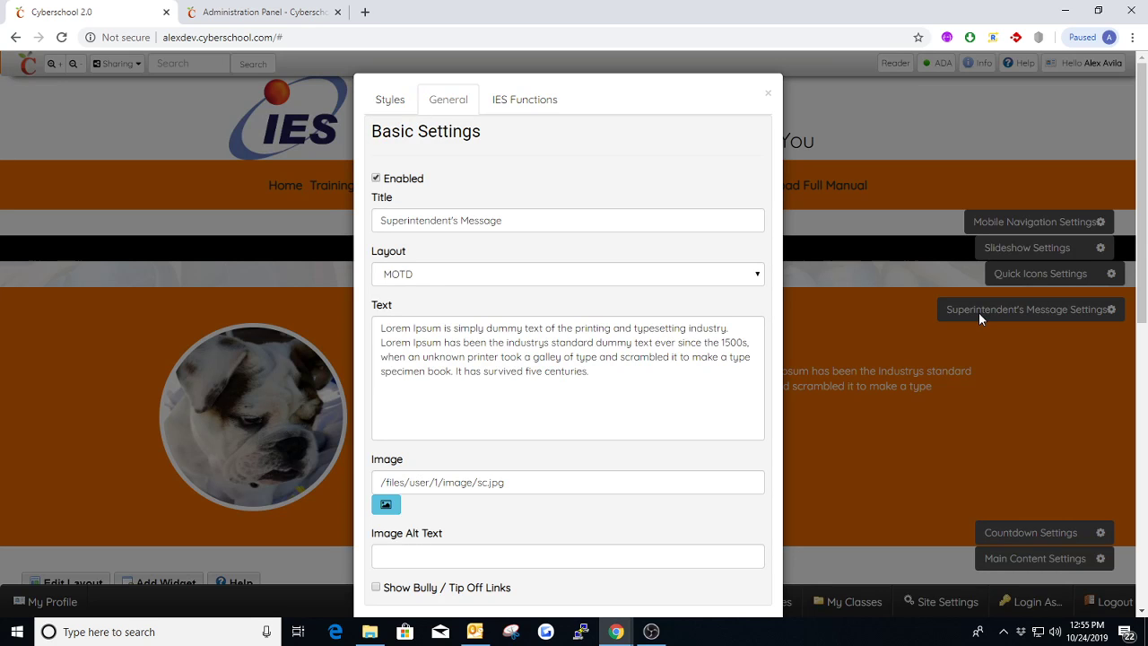
scroll(558, 351, "down", 2)
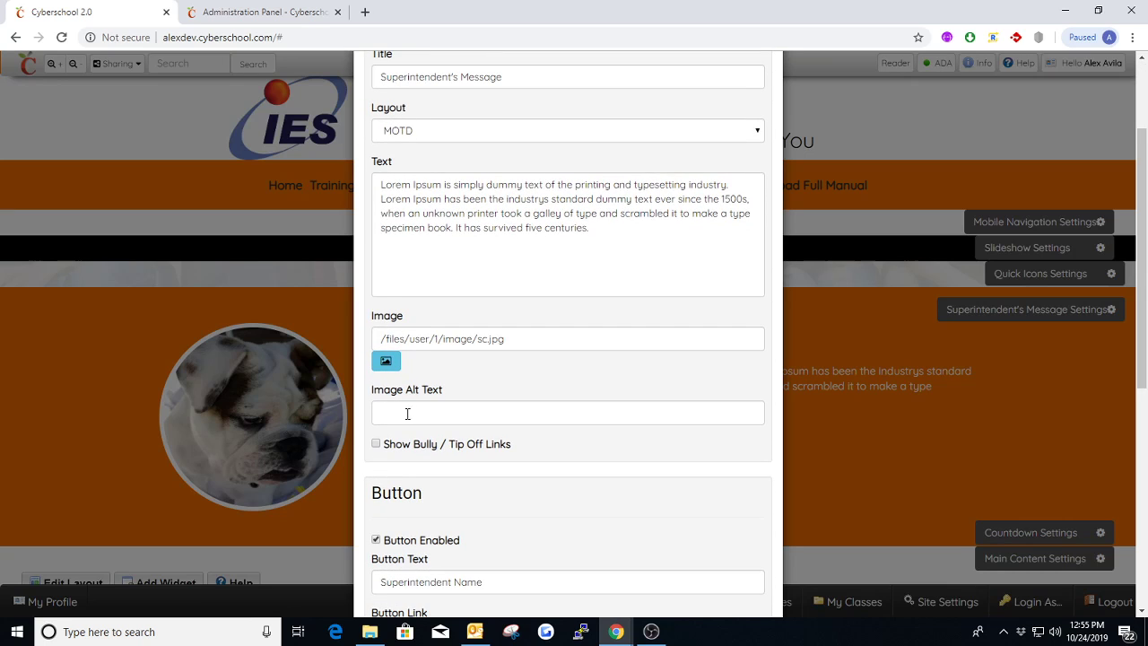
left_click(412, 413)
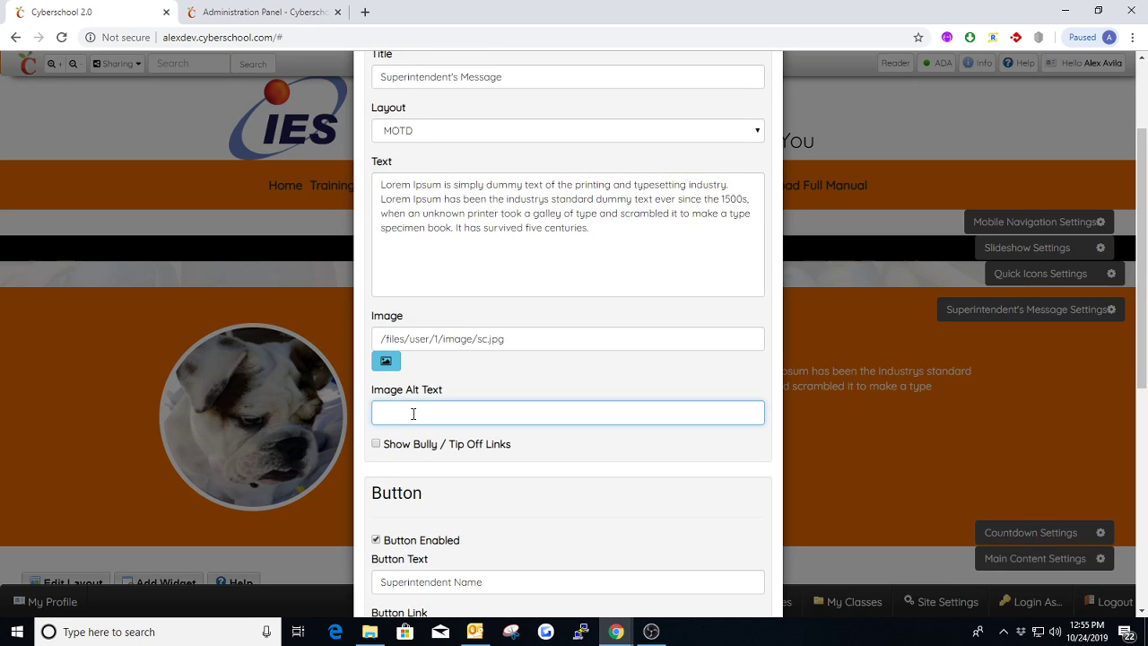
type("Bane")
scroll(391, 448, "down", 1)
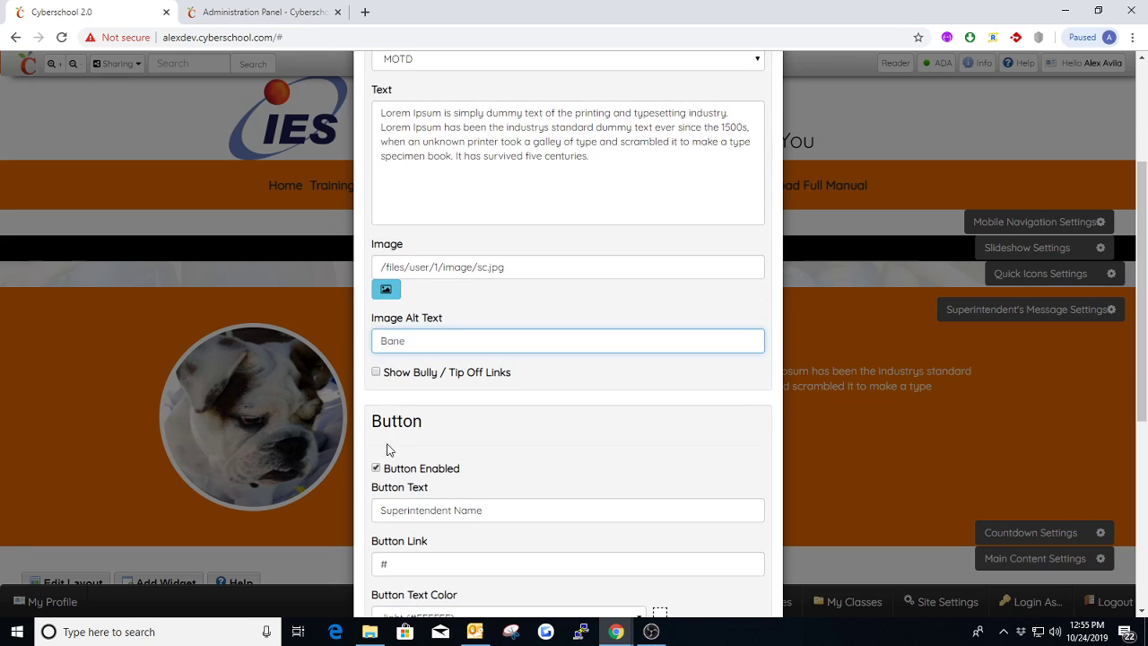
type("Image")
Step: Turn the Show Bully / Tip Off Links option on and back off
left_click(386, 374)
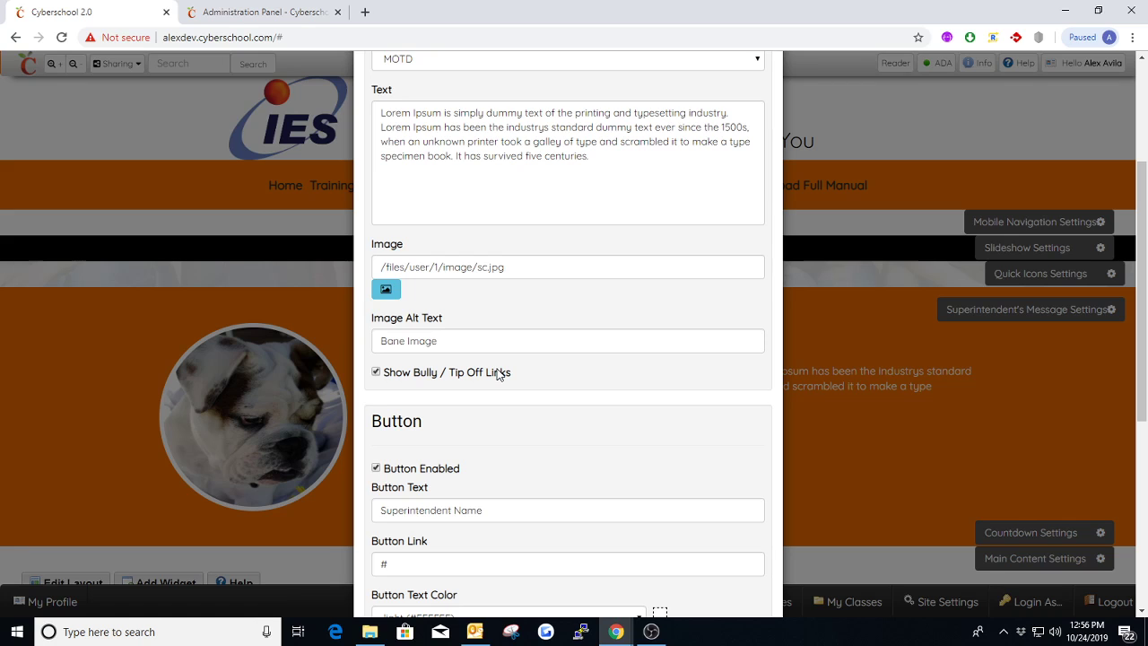
left_click(376, 372)
Step: Look over the Button settings, close the dialog and try the Superintendent Name button on the page
scroll(518, 373, "down", 3)
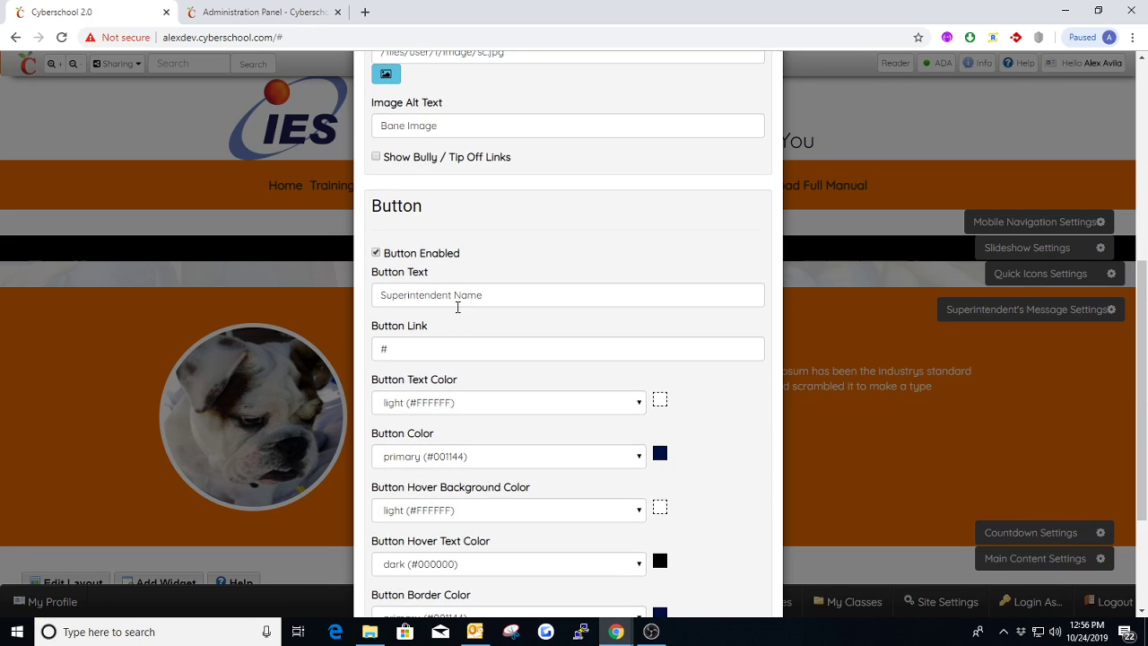
double_click(376, 210)
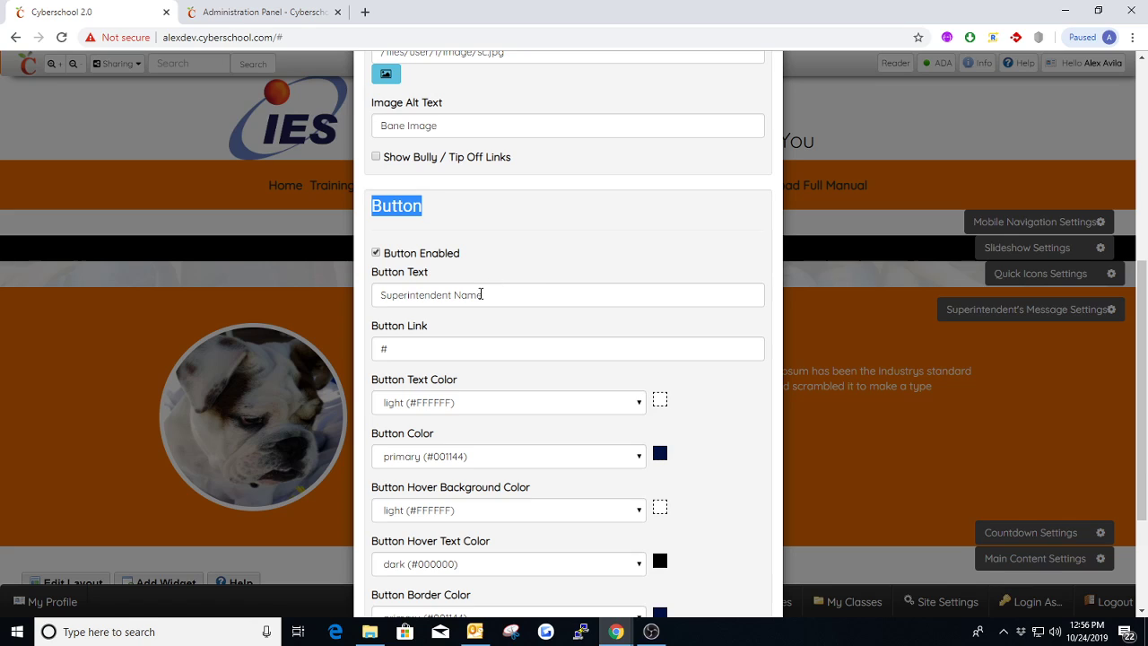
scroll(545, 285, "up", 5)
left_click(758, 122)
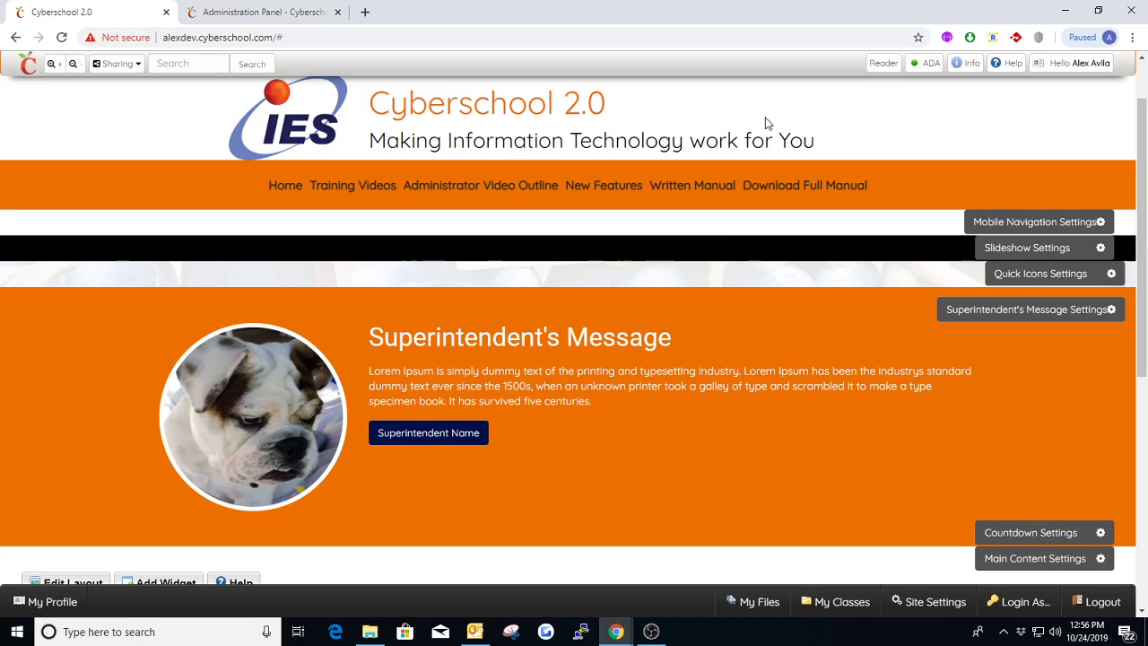
left_click(430, 433)
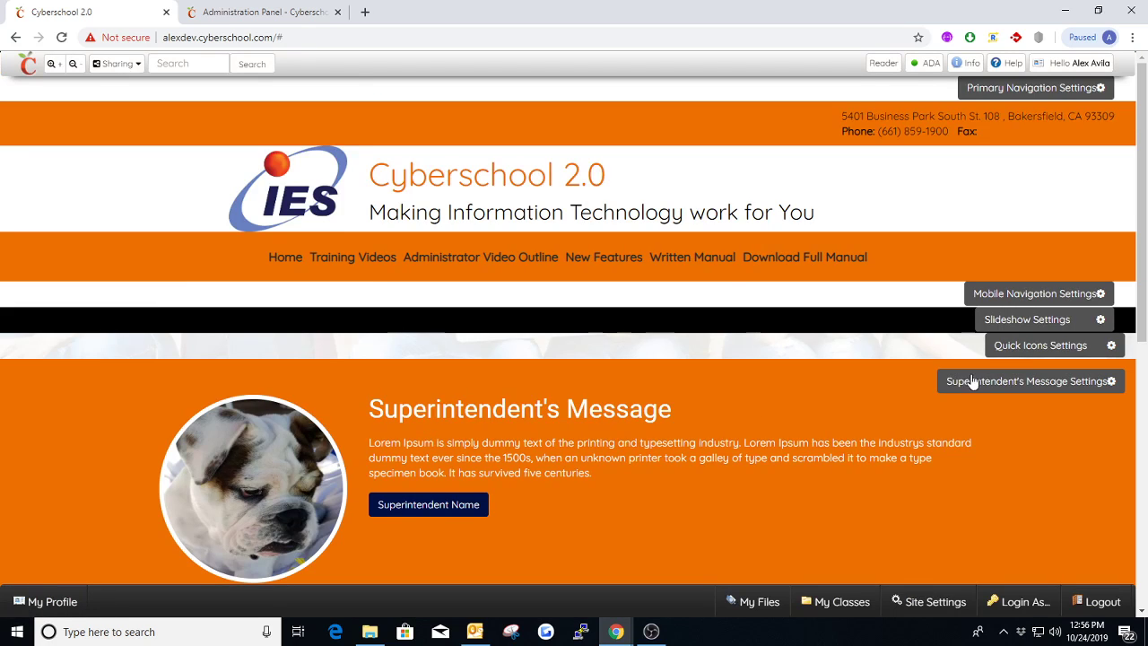
scroll(977, 381, "down", 1)
left_click(995, 312)
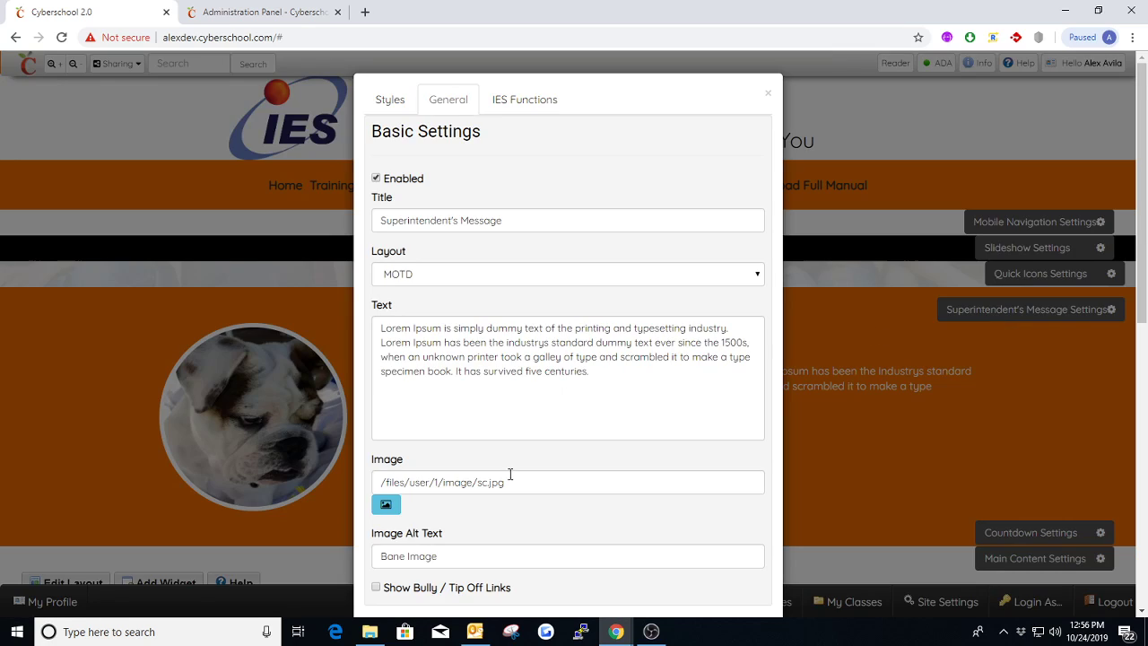
scroll(510, 473, "down", 3)
left_click_drag(483, 439, 414, 434)
left_click(517, 395)
scroll(494, 423, "down", 1)
left_click(439, 422)
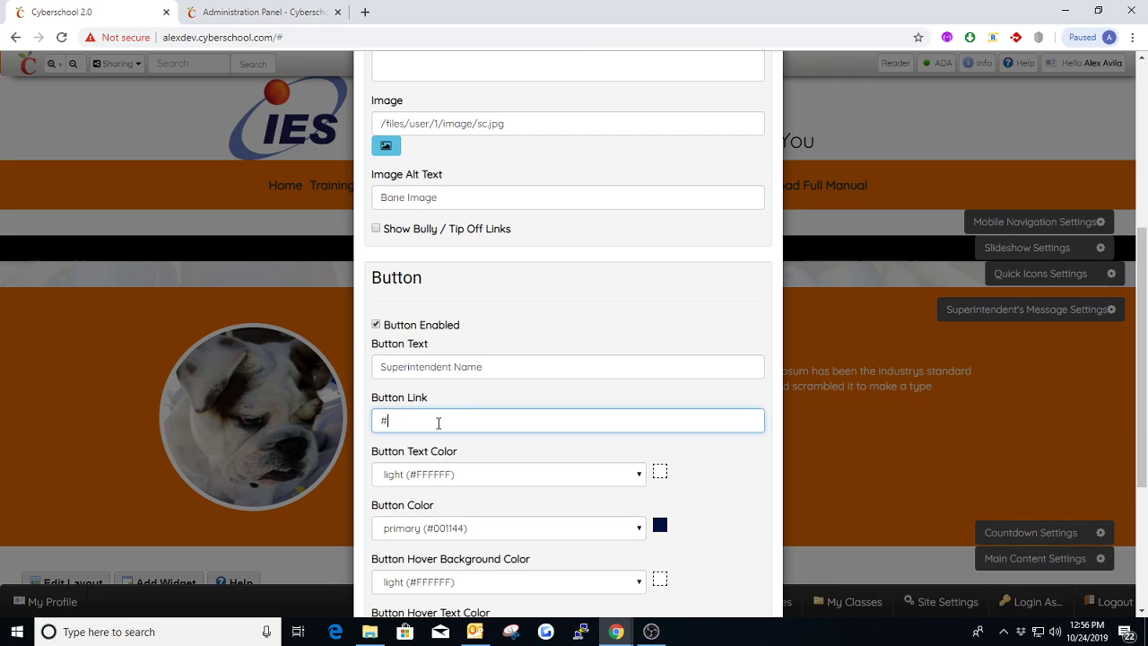
triple_click(470, 368)
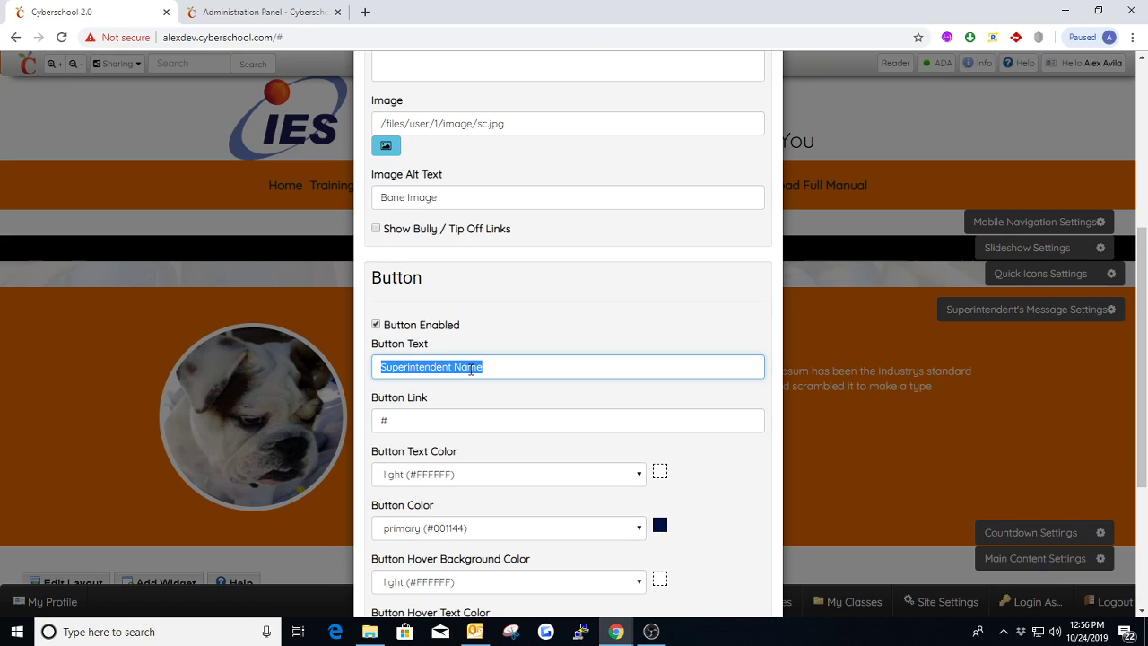
type("Google")
key("Tab")
type("http")
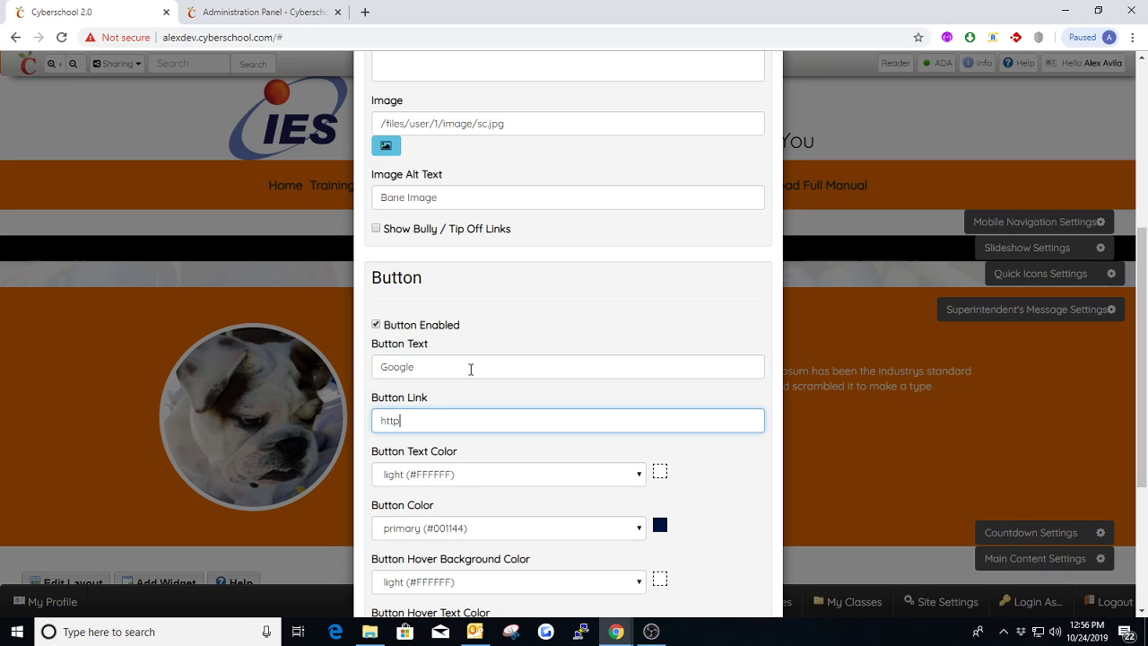
type("s://www.google.com")
Step: Set both the button text color and the button color to primary (#001144)
scroll(470, 368, "down", 2)
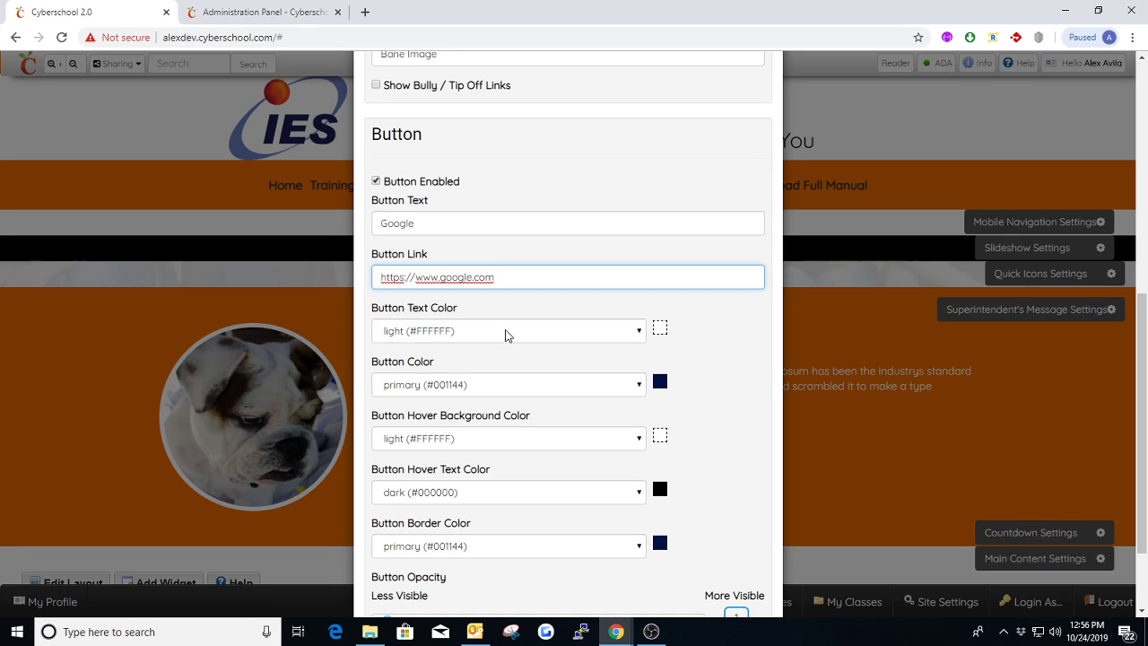
left_click(507, 332)
left_click(439, 392)
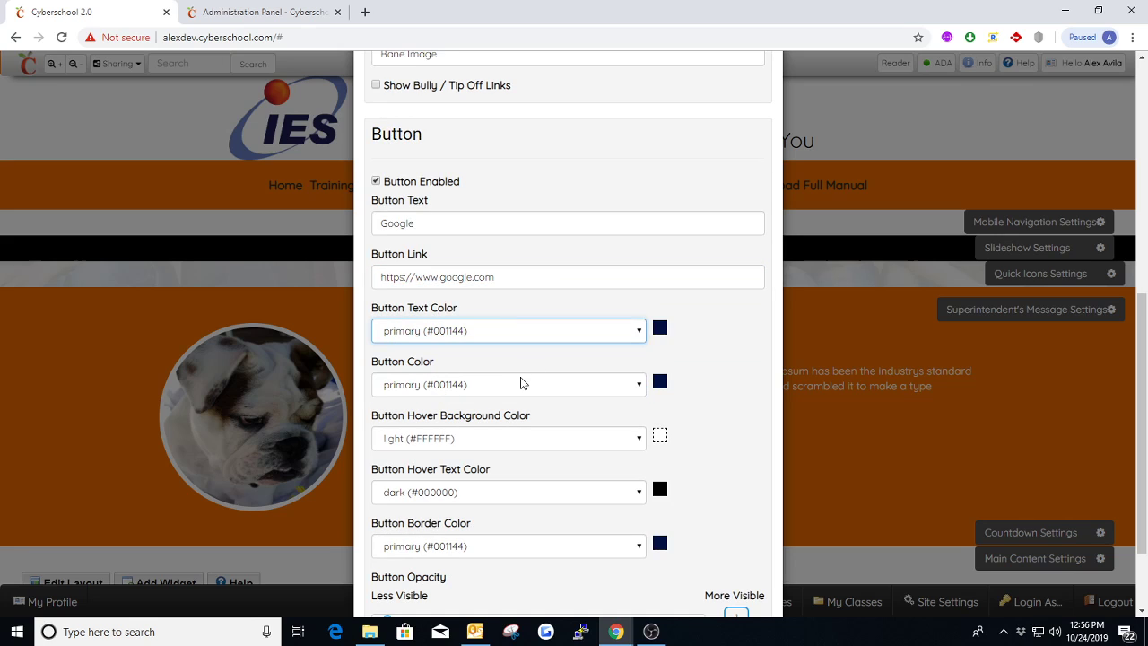
left_click(517, 387)
left_click(445, 444)
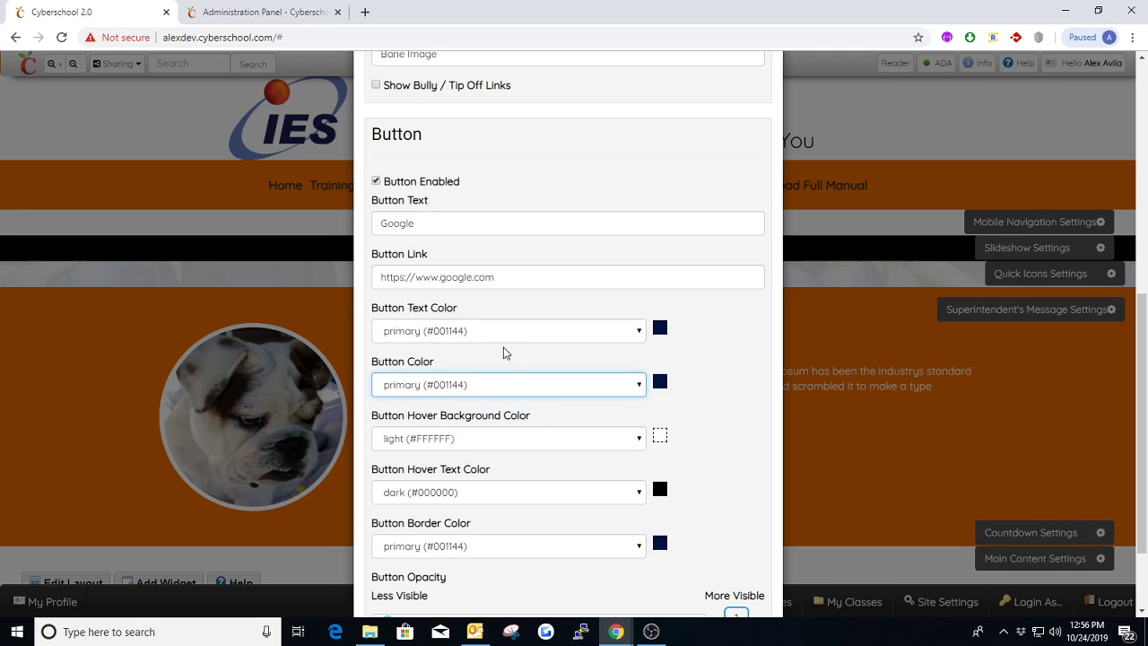
Step: Set the button text color to secondary (#ed6f00) and the button opacity to 100, and save the settings
left_click(505, 334)
left_click(435, 364)
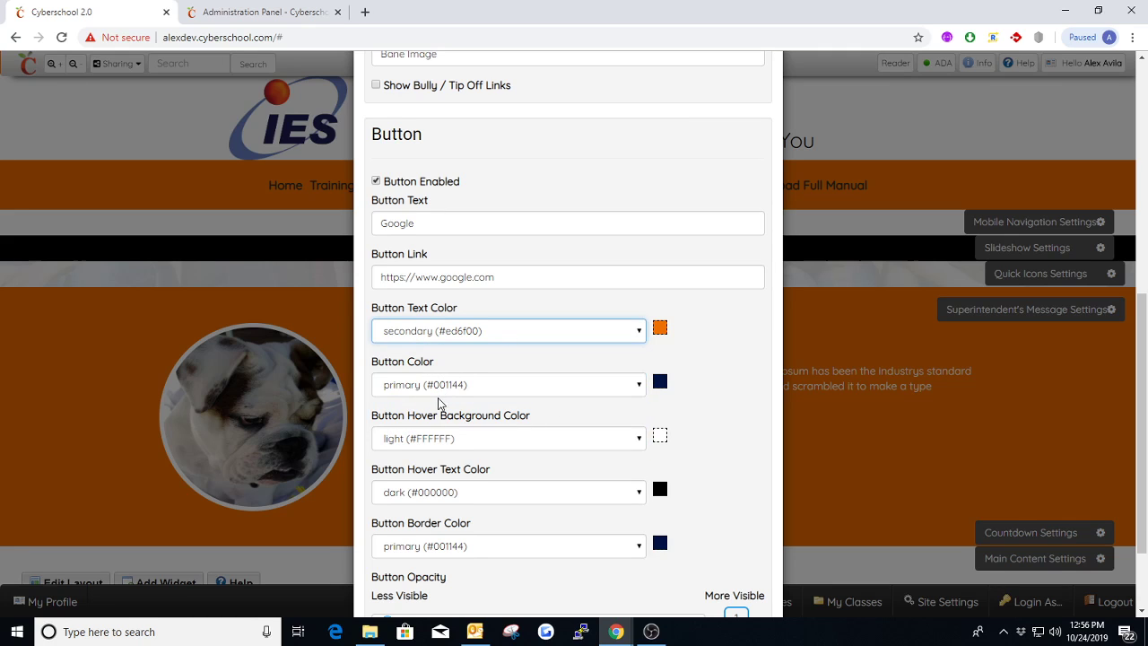
scroll(487, 350, "down", 1)
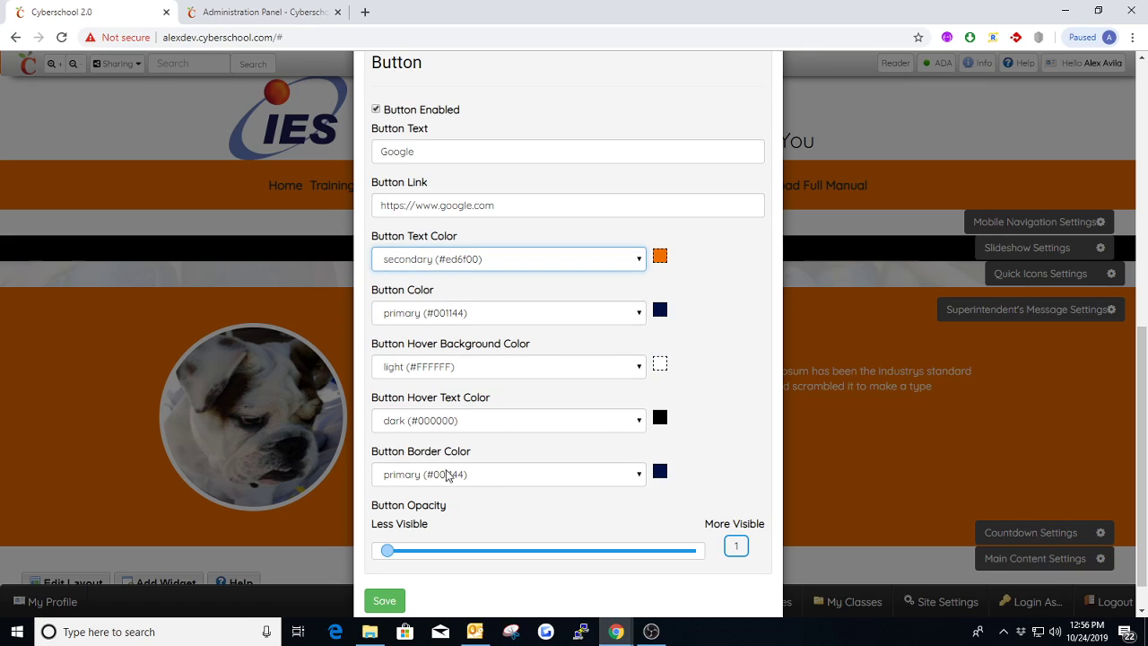
scroll(541, 468, "down", 1)
scroll(541, 468, "down", 1)
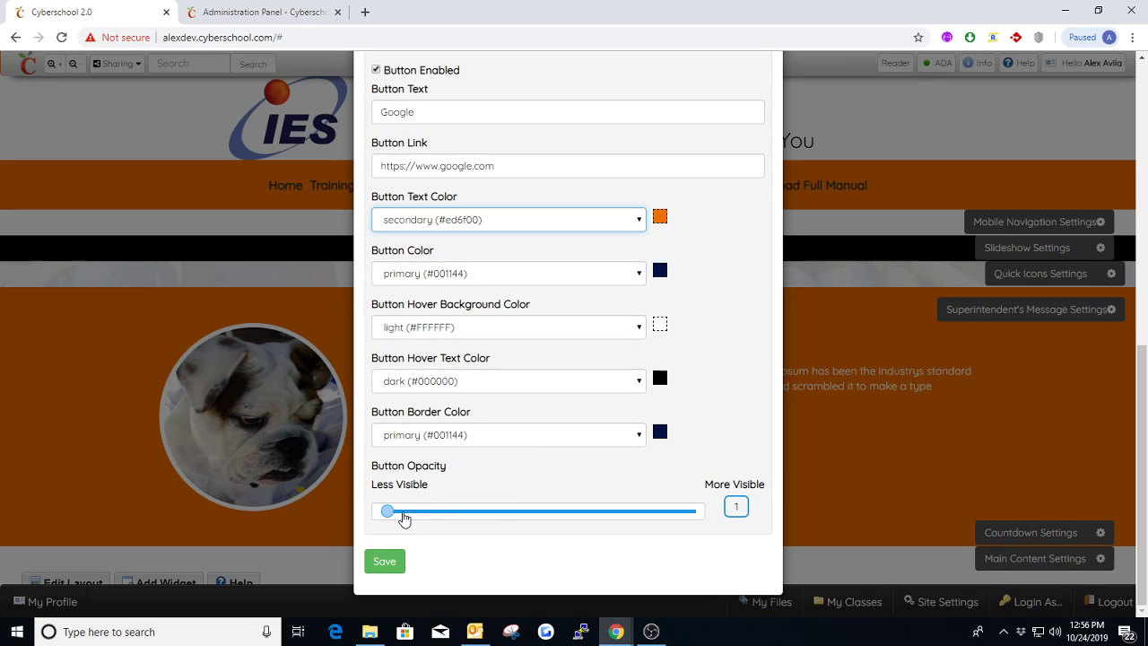
left_click_drag(388, 511, 725, 505)
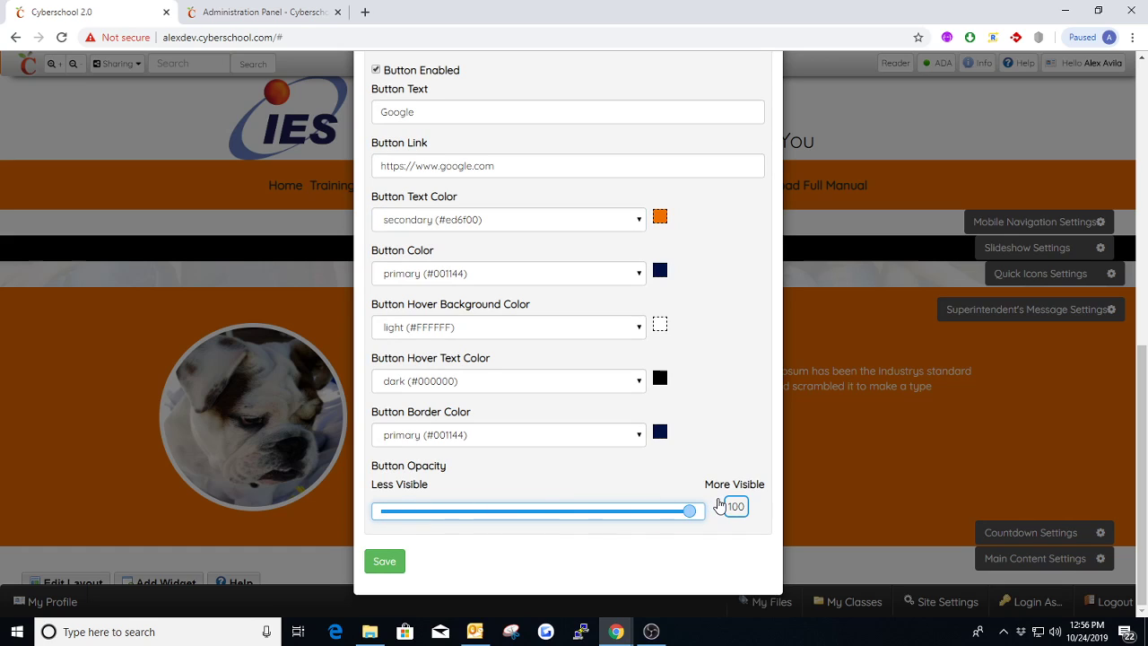
left_click(401, 568)
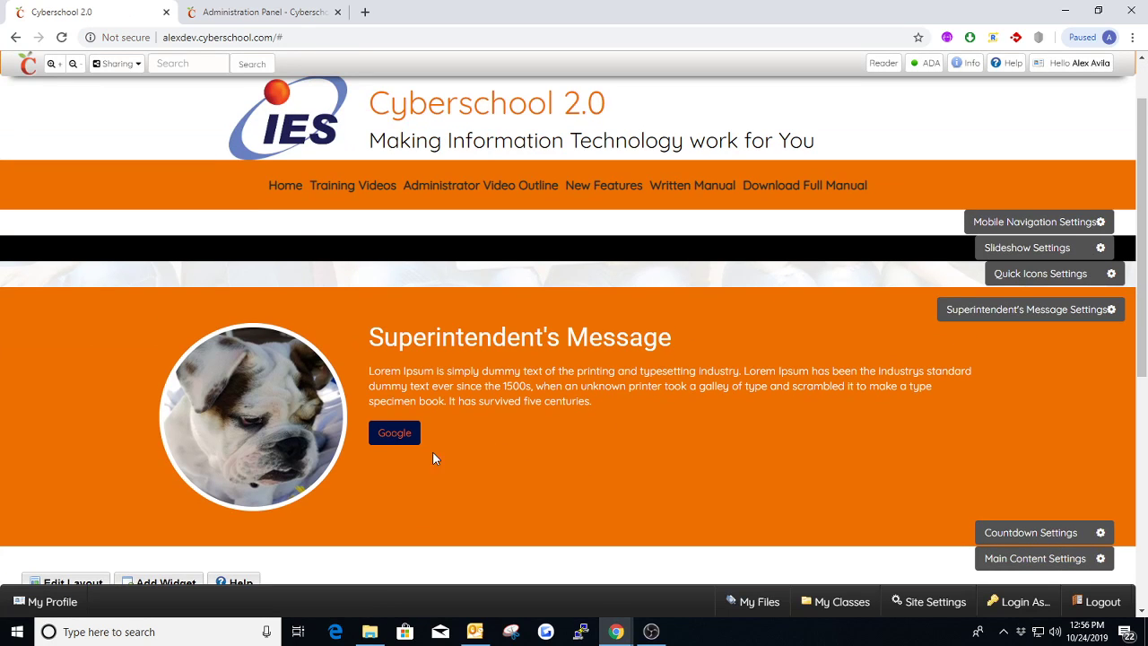
Step: Test the Google button in the Superintendent's Message section, close the page it opens and return to the Cyberschool homepage
left_click(395, 433)
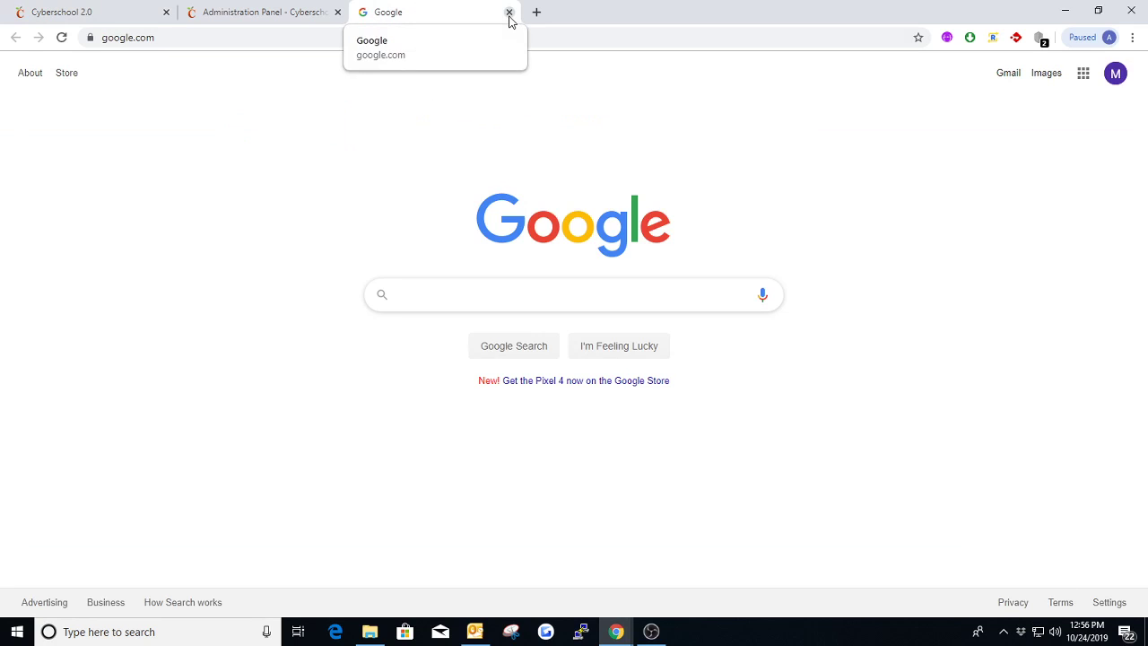
left_click(508, 13)
left_click(115, 18)
Step: Examine the height, image size and content width options in the Superintendent's Message style settings
left_click(997, 310)
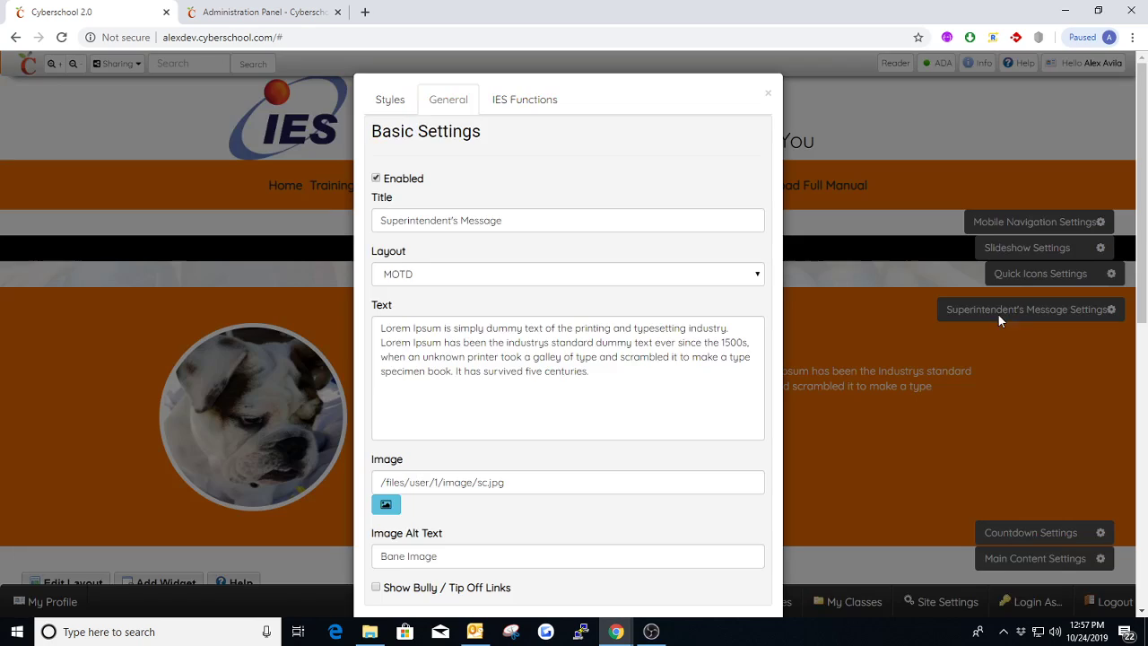
left_click(390, 103)
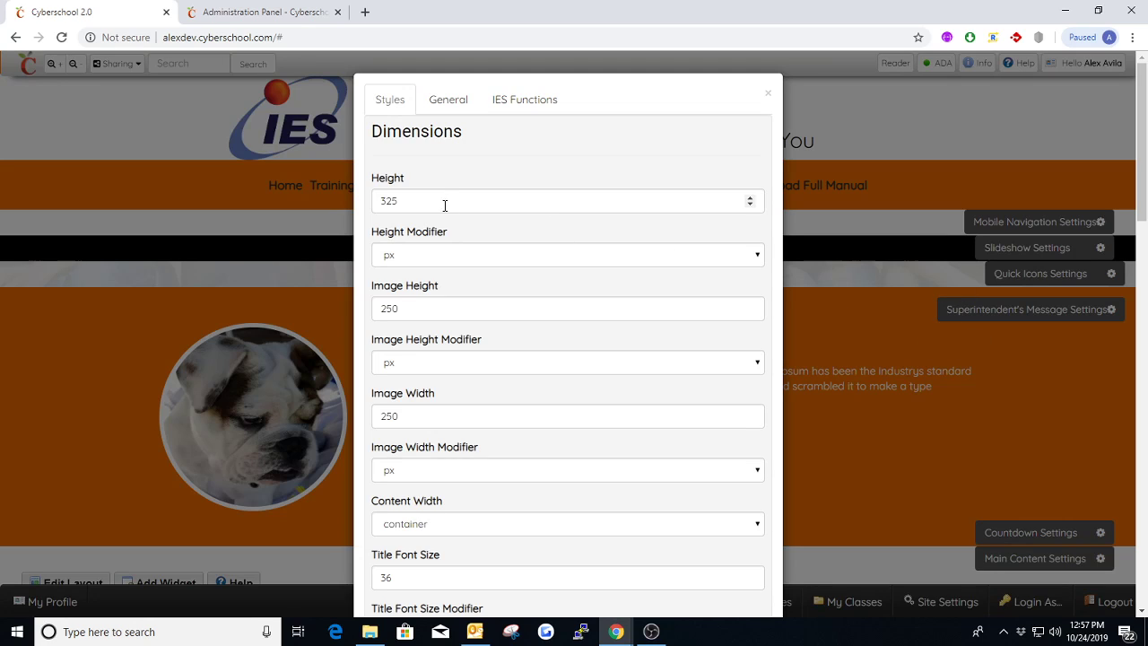
left_click(427, 258)
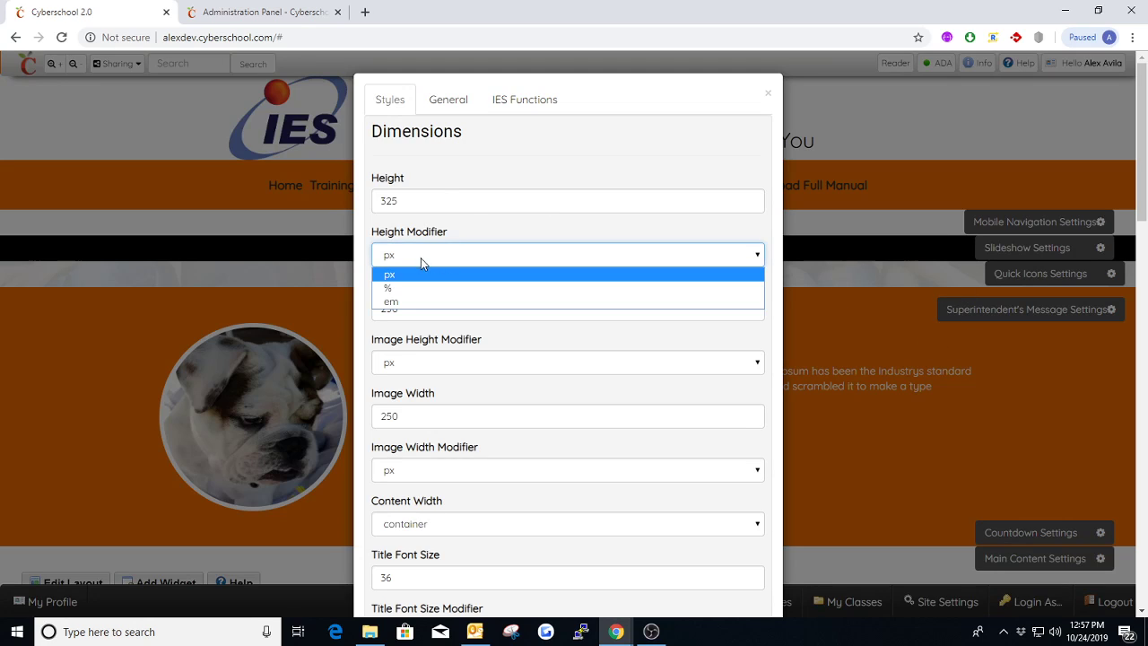
left_click(433, 258)
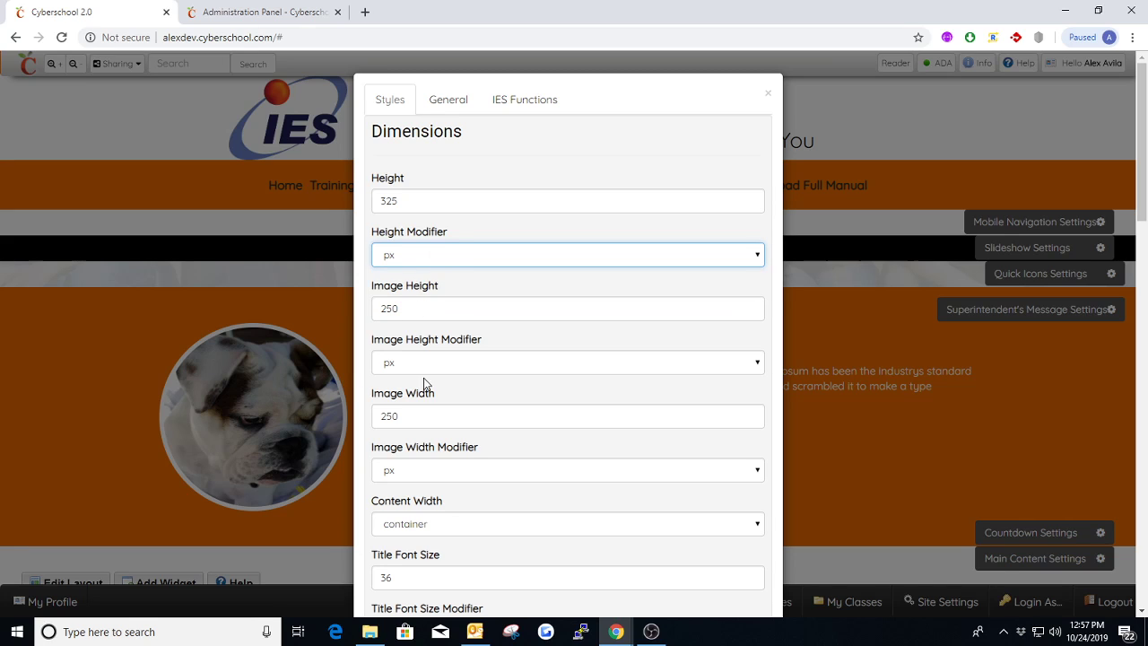
left_click(467, 362)
left_click(481, 364)
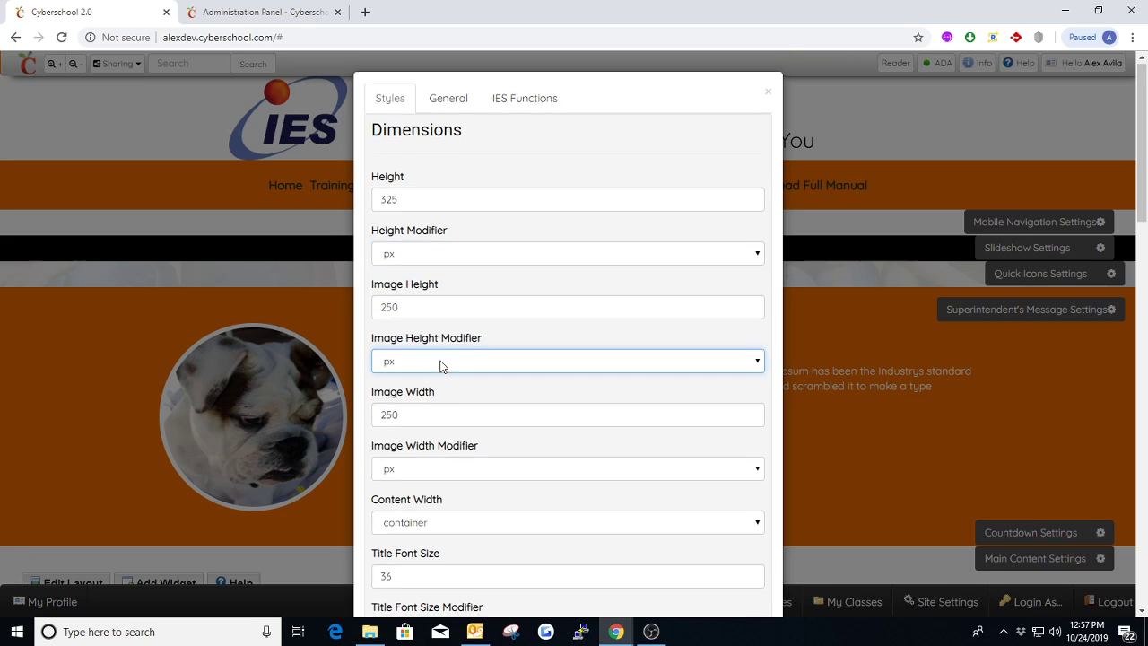
scroll(441, 366, "down", 1)
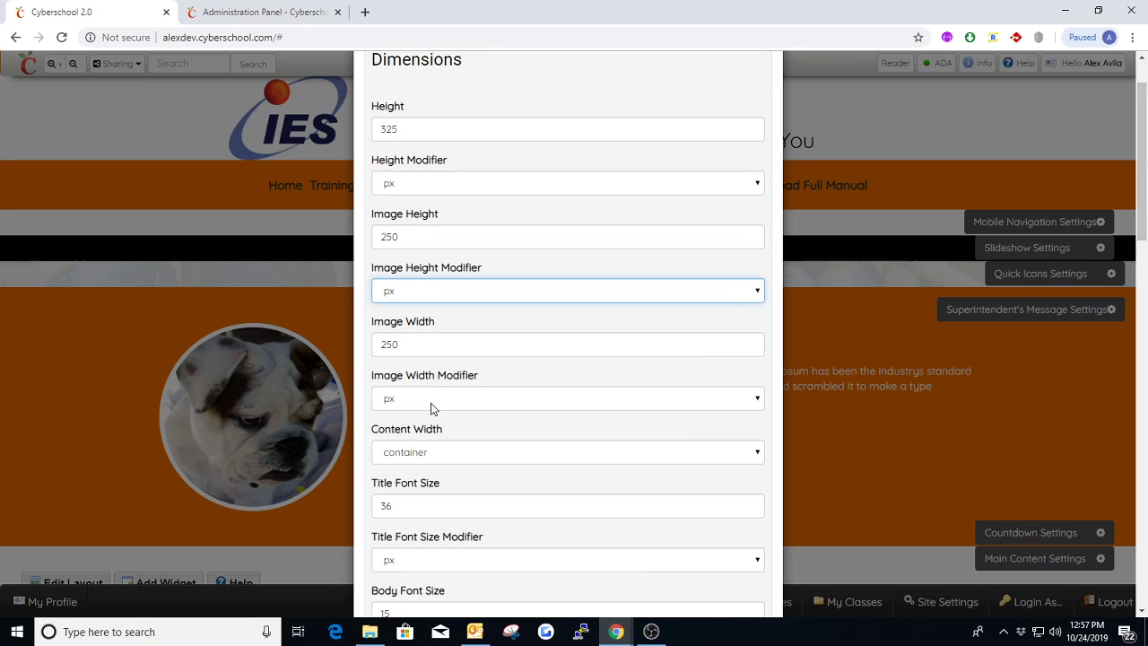
scroll(434, 390, "down", 1)
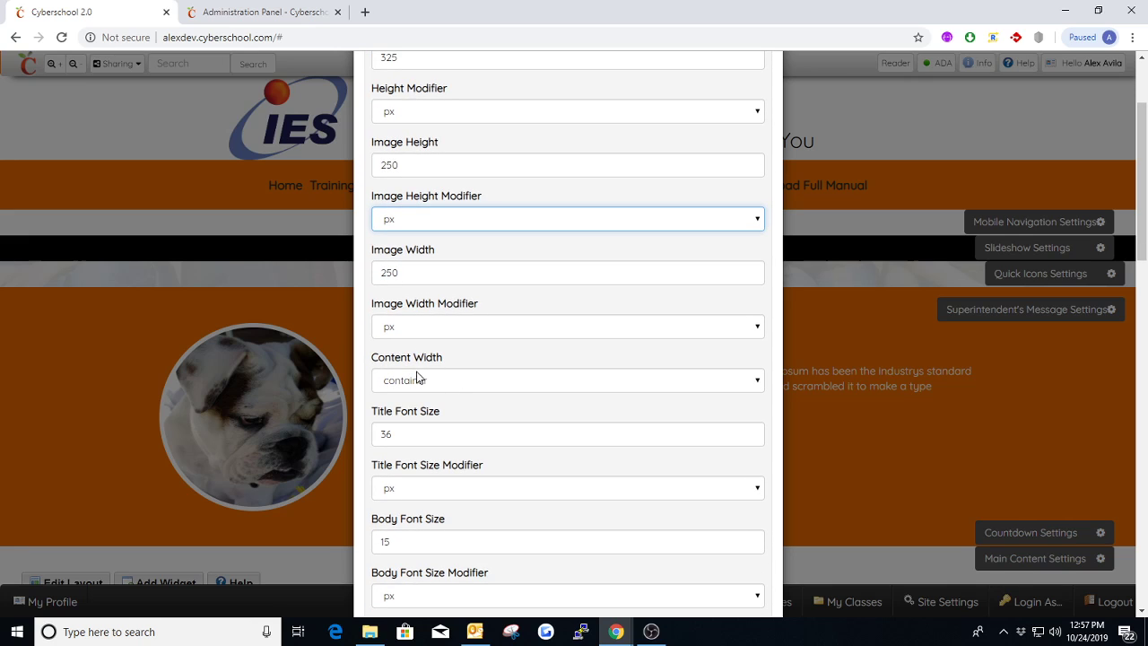
left_click(463, 384)
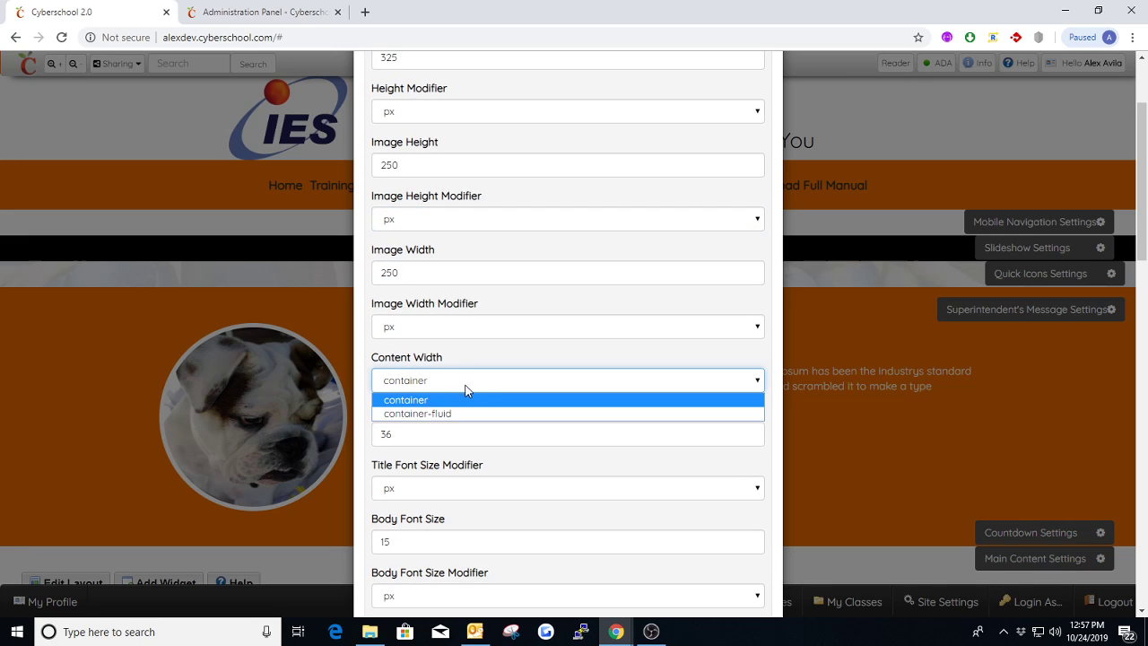
left_click(421, 404)
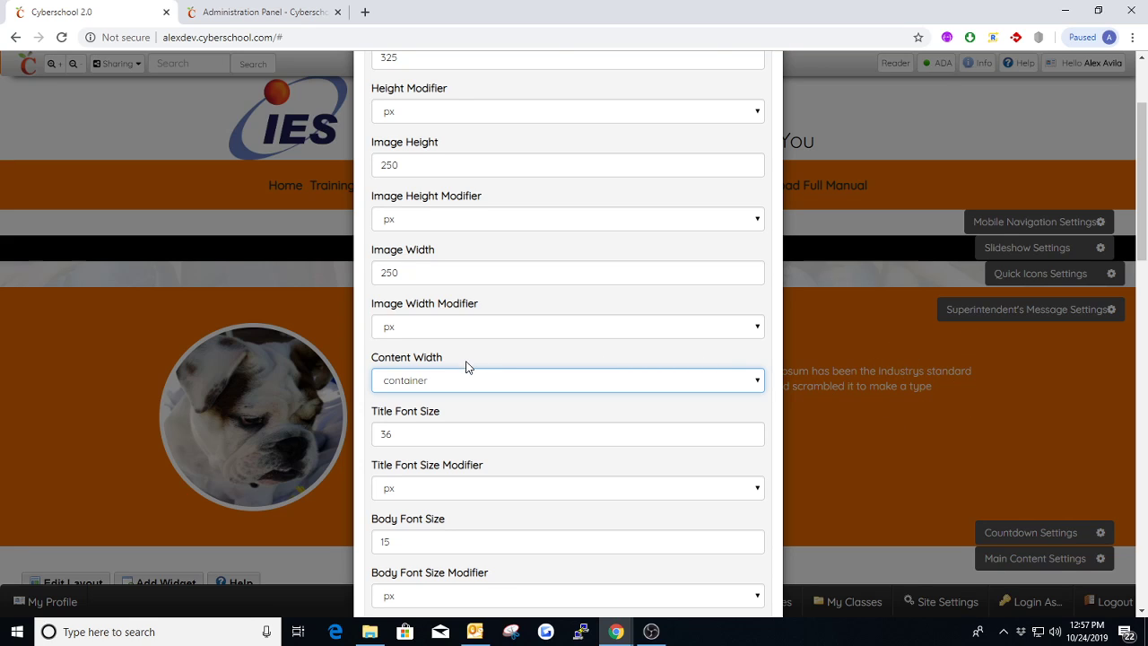
scroll(462, 359, "down", 1)
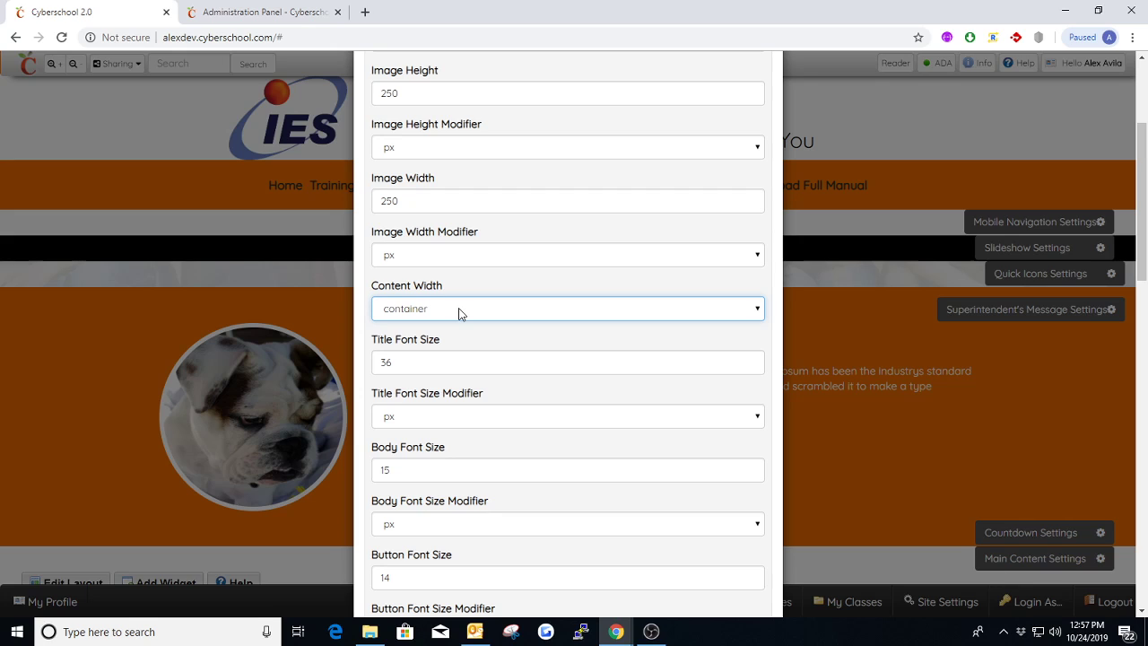
left_click(459, 310)
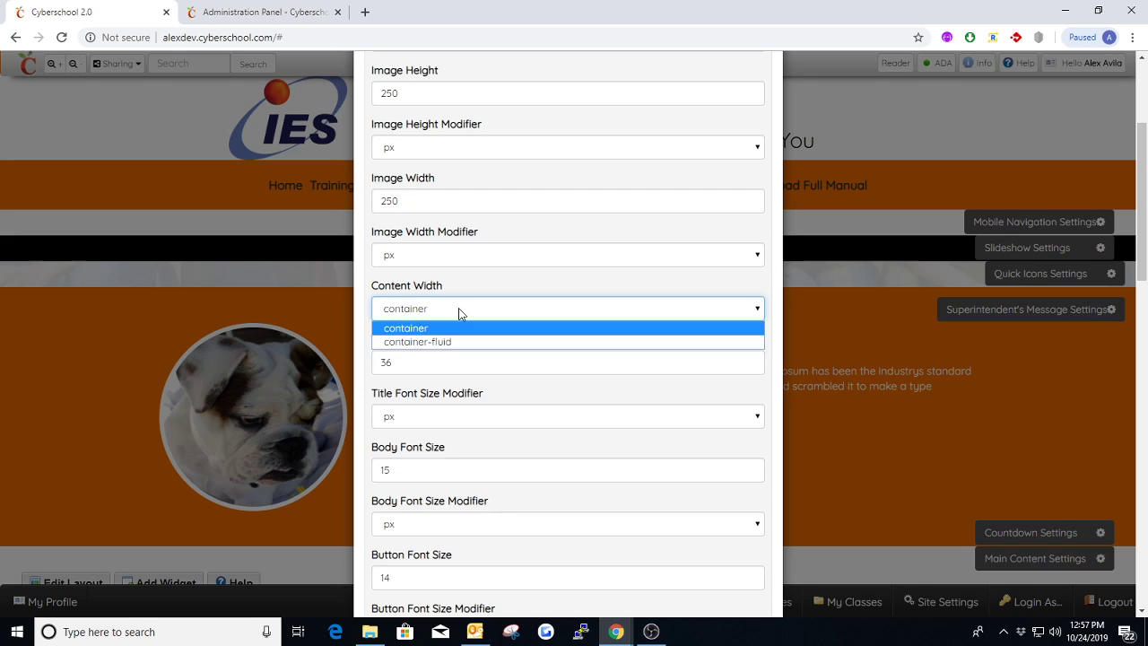
left_click(466, 311)
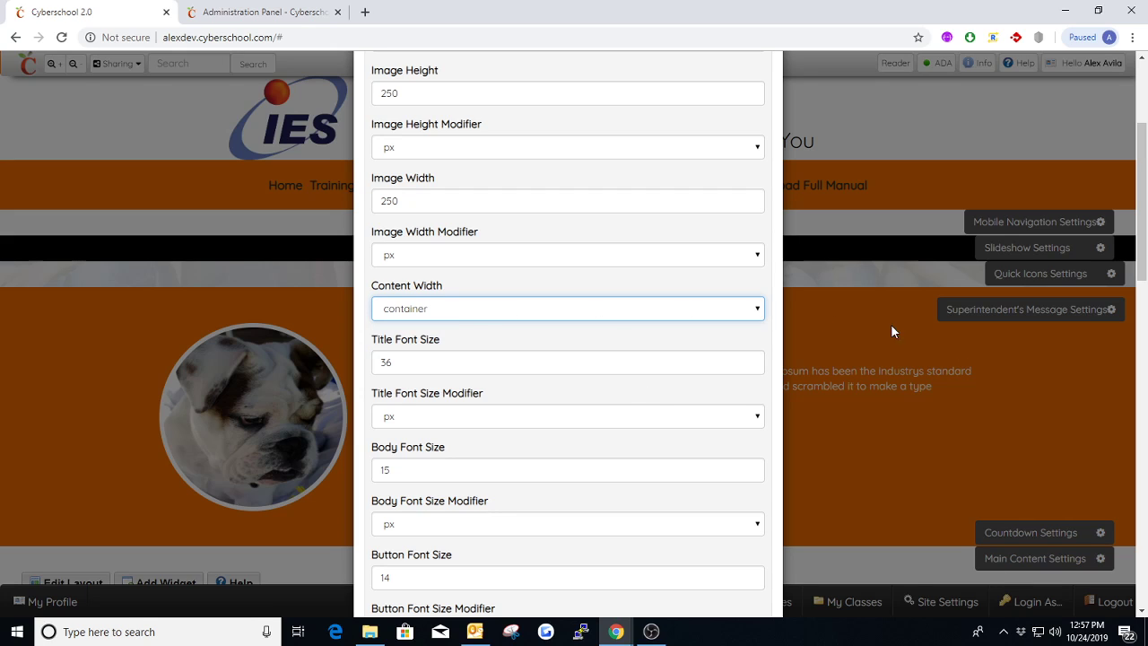
Step: Look over the title, body and button font size settings and their unit modifiers
left_click(453, 364)
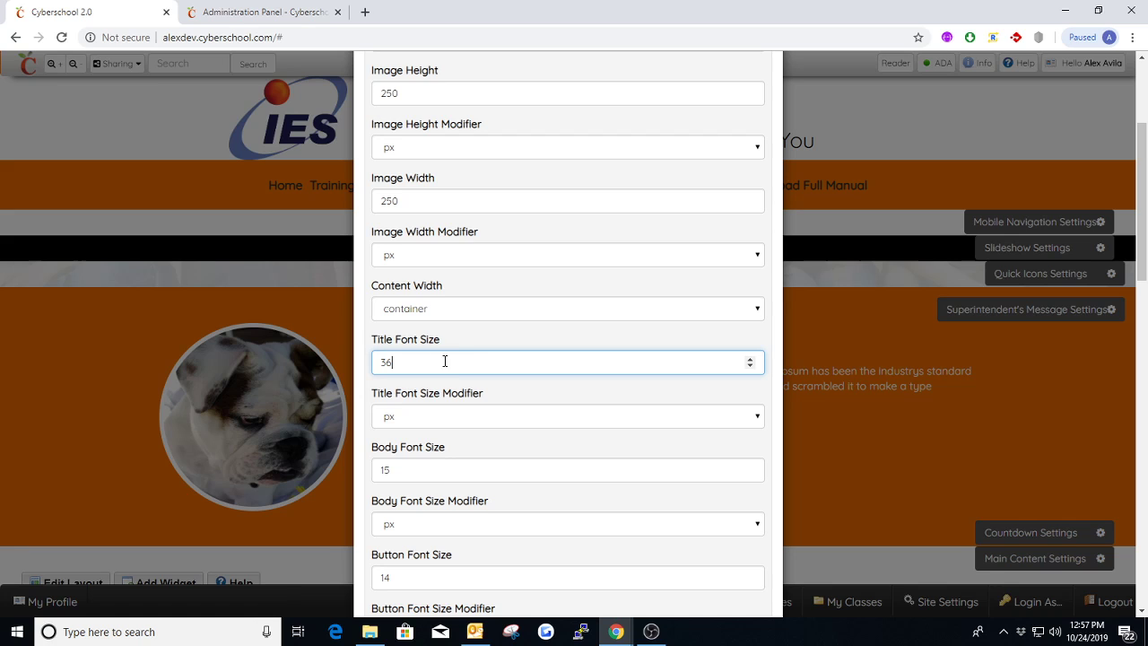
scroll(444, 385, "down", 1)
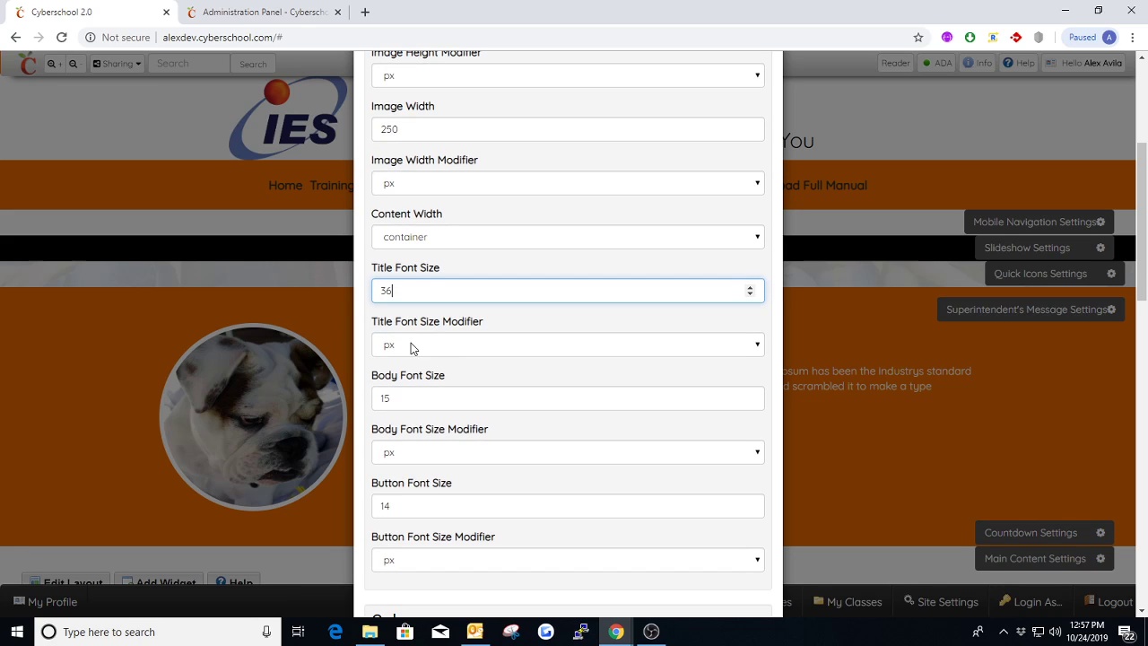
left_click(417, 346)
left_click(401, 363)
scroll(426, 320, "down", 1)
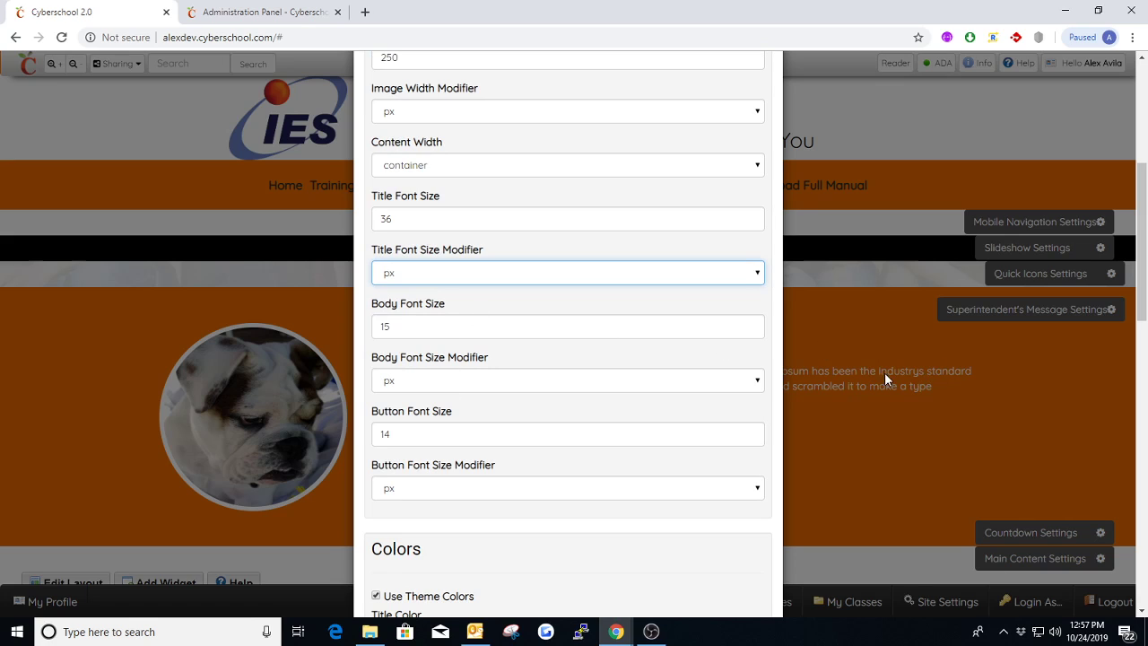
left_click(462, 321)
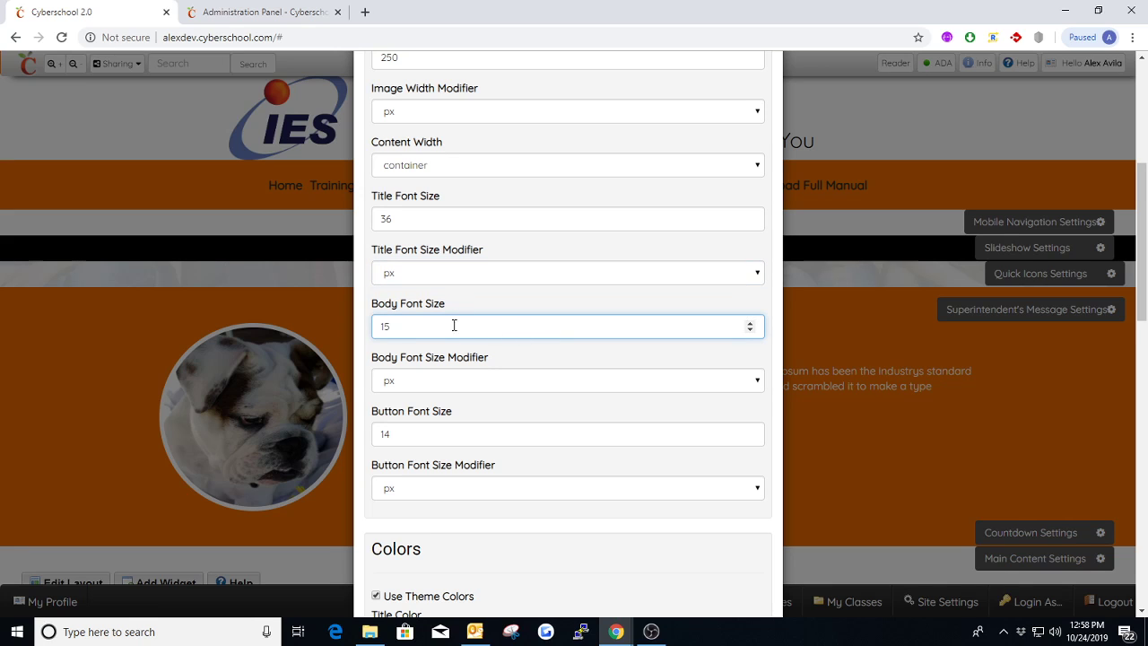
scroll(506, 333, "down", 1)
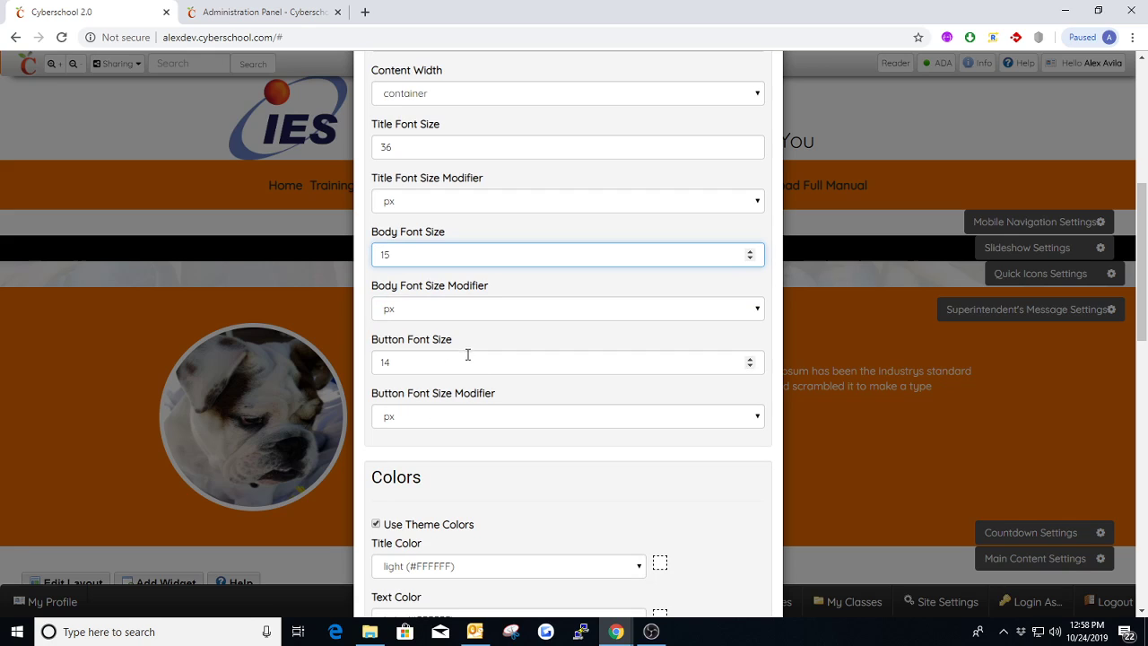
Step: Check the general button settings for font size options, and return to the Button Font Size setting in the styles
scroll(493, 354, "up", 4)
scroll(490, 347, "up", 3)
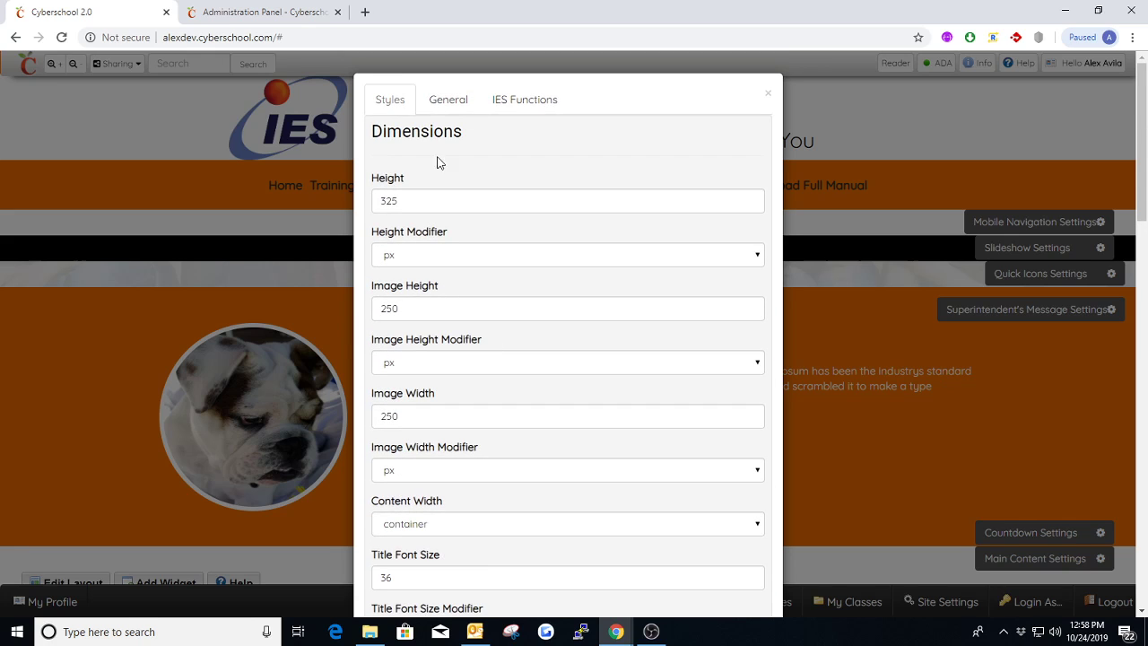
left_click(448, 97)
scroll(499, 339, "down", 1)
scroll(495, 338, "down", 6)
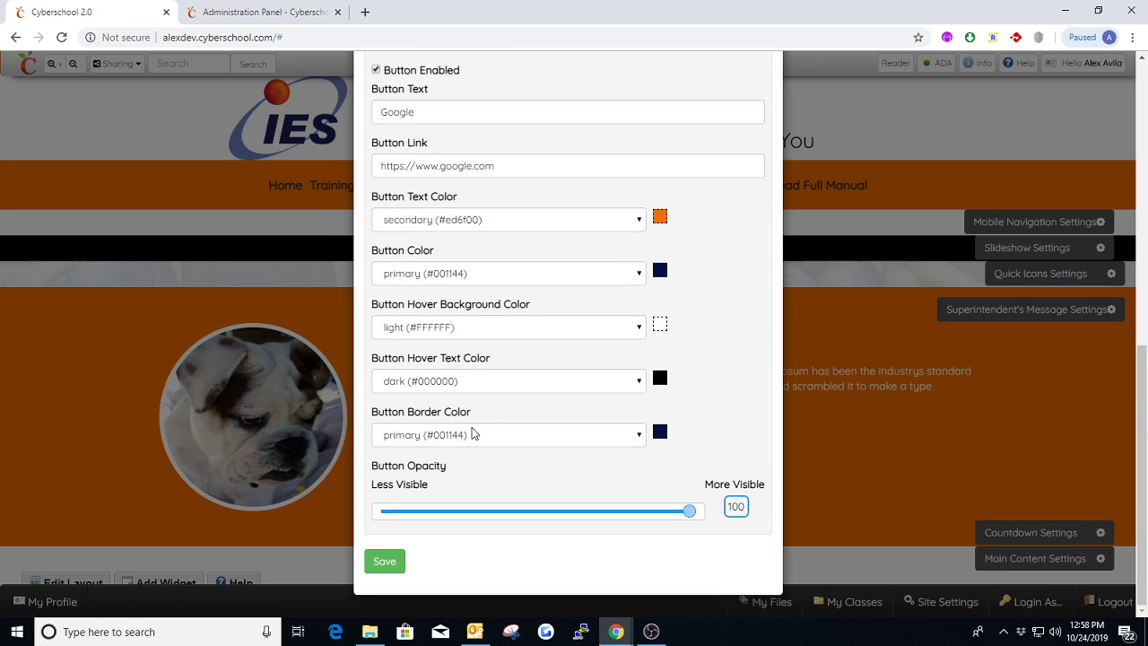
scroll(472, 430, "up", 6)
scroll(413, 186, "up", 1)
left_click(390, 97)
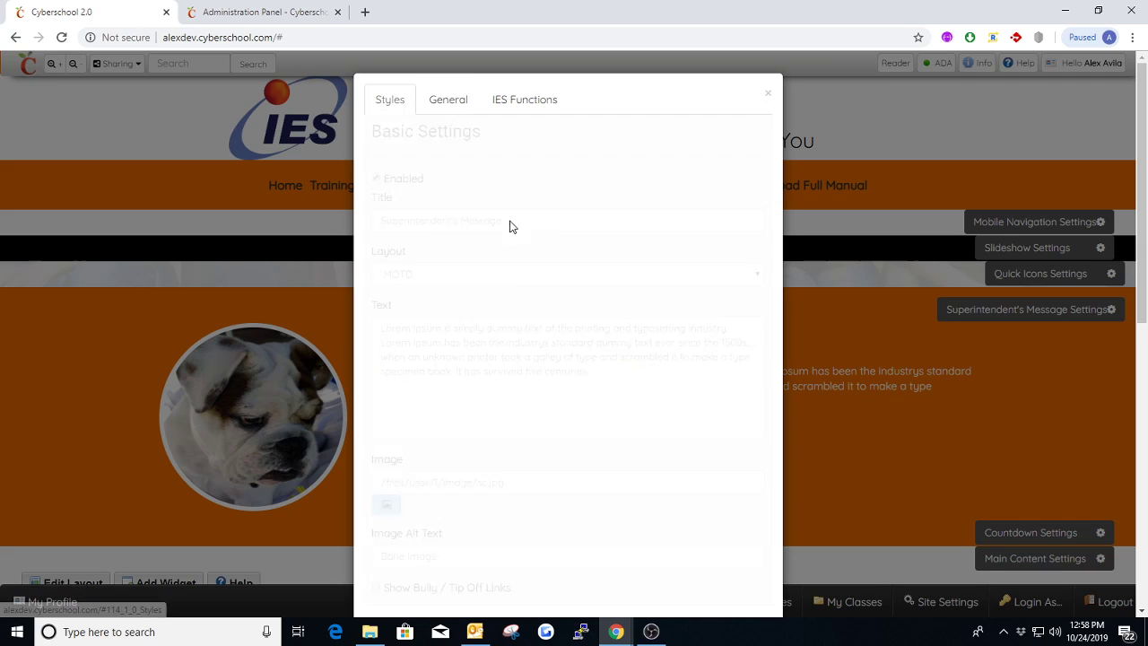
scroll(540, 384, "down", 6)
scroll(541, 383, "down", 5)
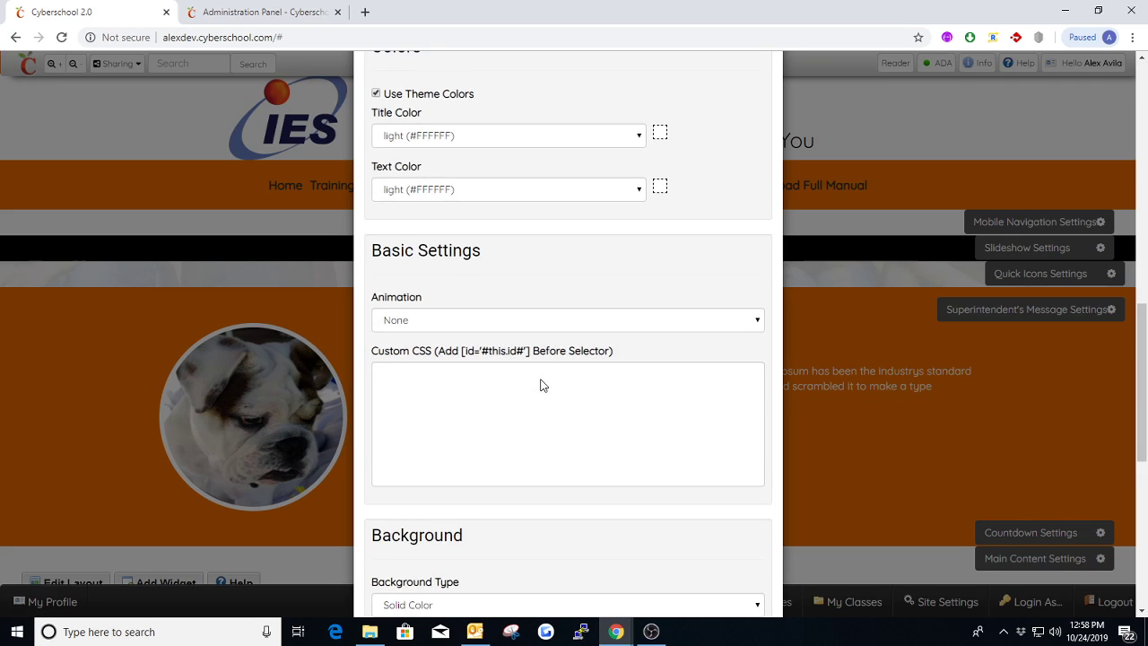
scroll(476, 287, "up", 2)
scroll(475, 287, "up", 3)
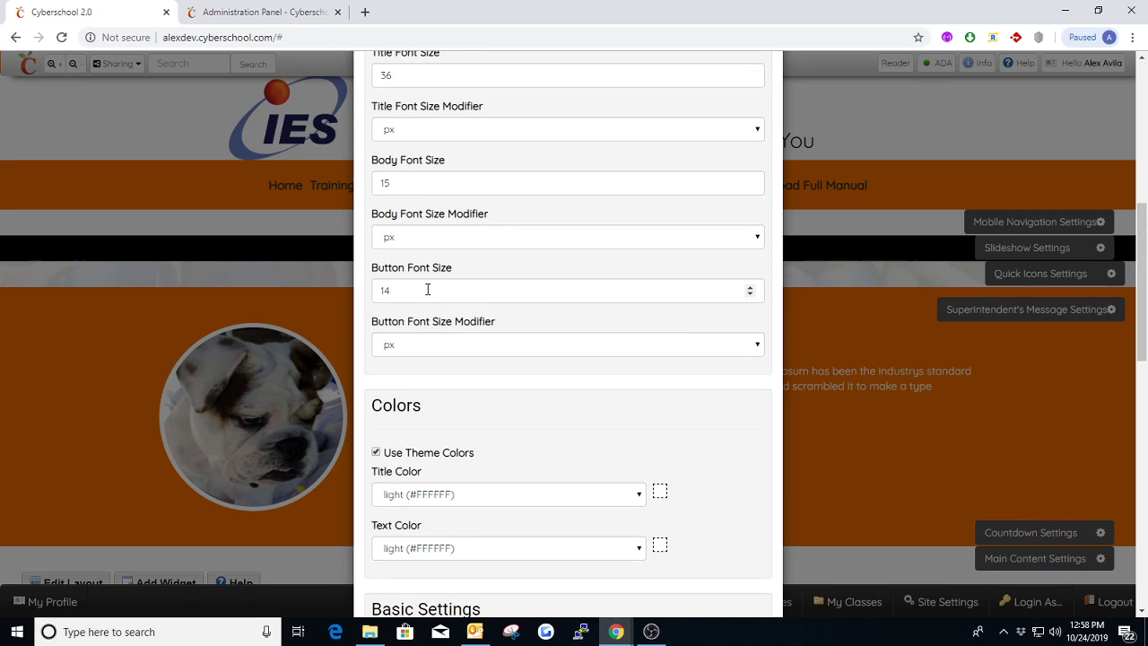
Step: Review the theme color, animation, Custom CSS and background settings in the section's styles
scroll(463, 325, "down", 2)
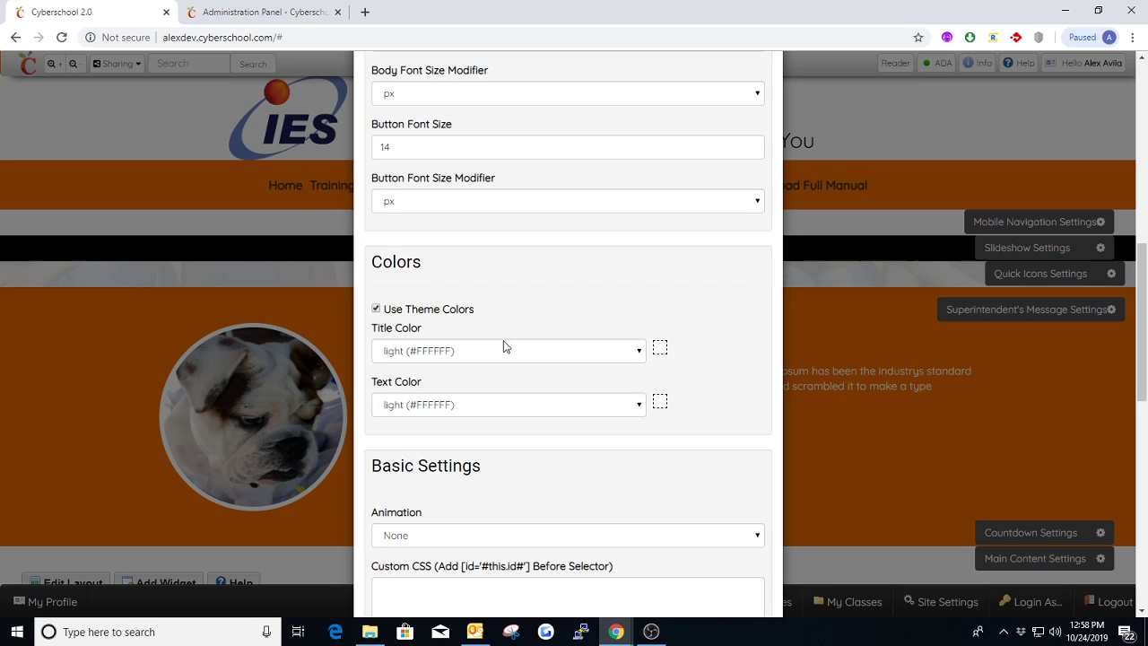
scroll(476, 285, "down", 1)
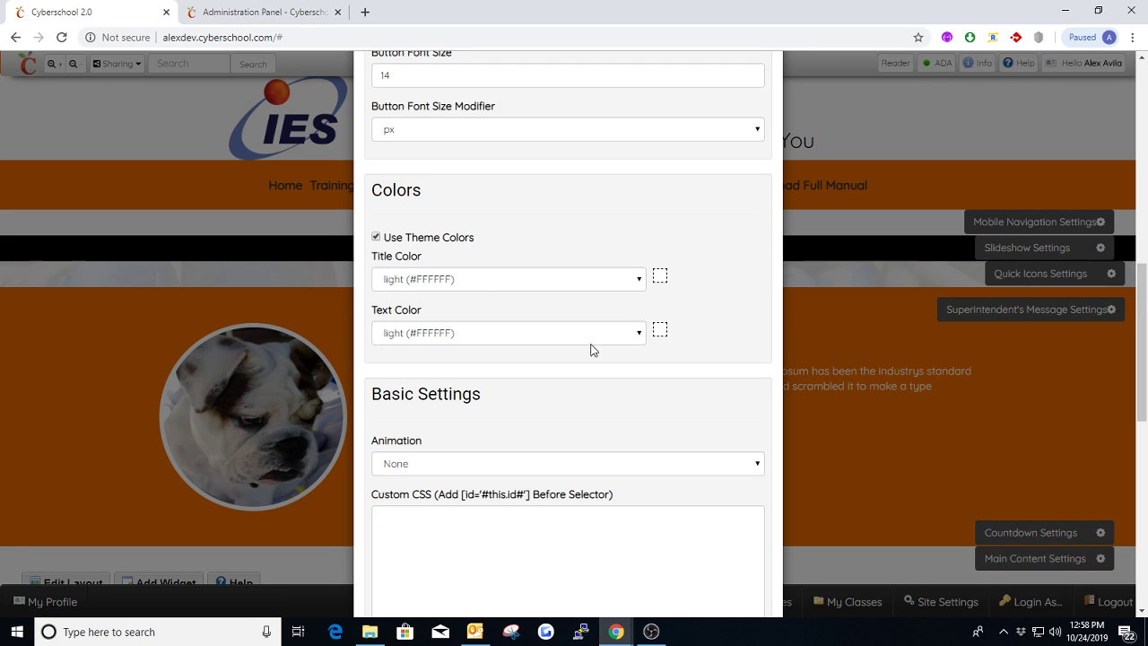
scroll(529, 340, "down", 3)
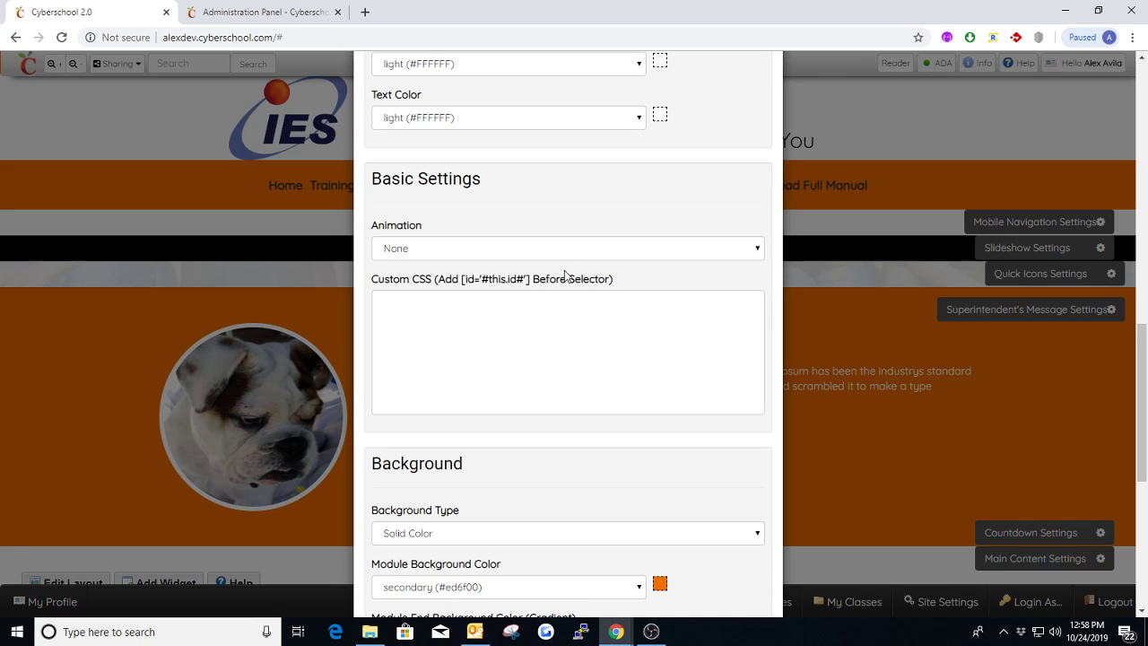
scroll(564, 303, "down", 2)
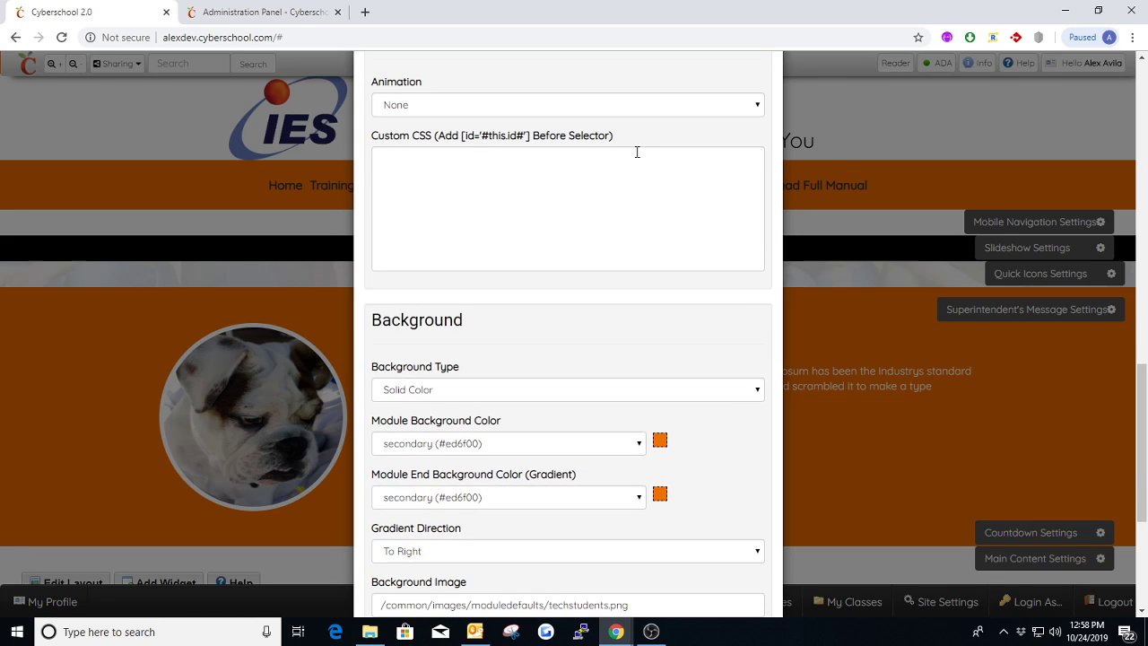
left_click(572, 166)
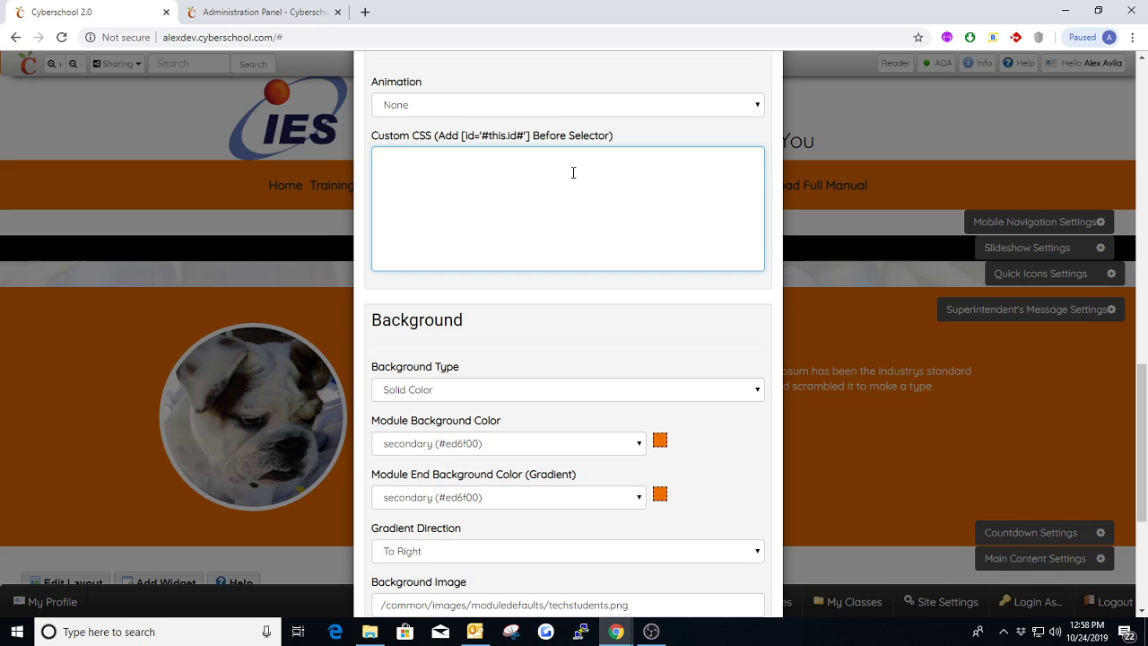
scroll(543, 192, "down", 2)
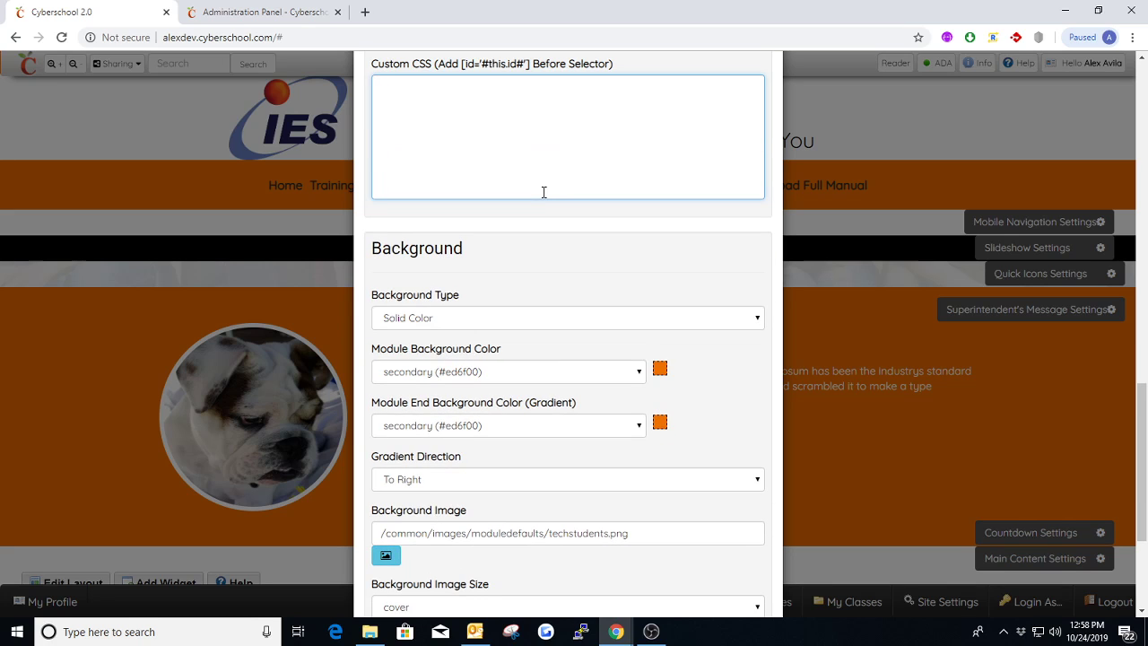
scroll(479, 188, "up", 2)
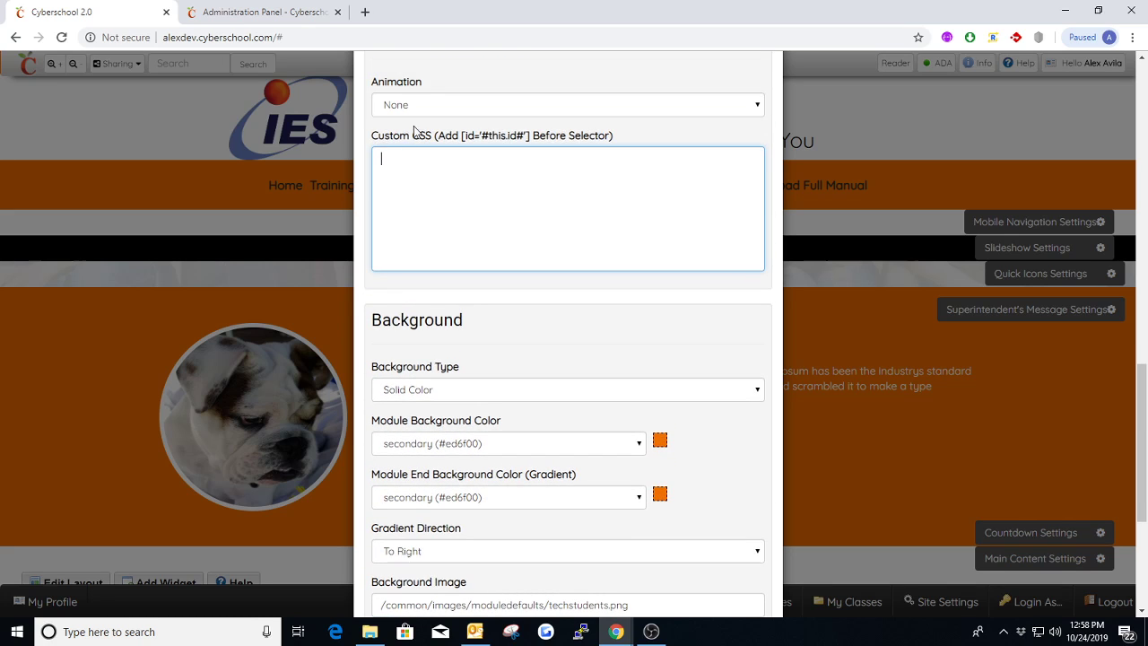
Step: Set the Superintendent's Message section's module end background color (gradient) to dark (#000000)
scroll(412, 170, "down", 3)
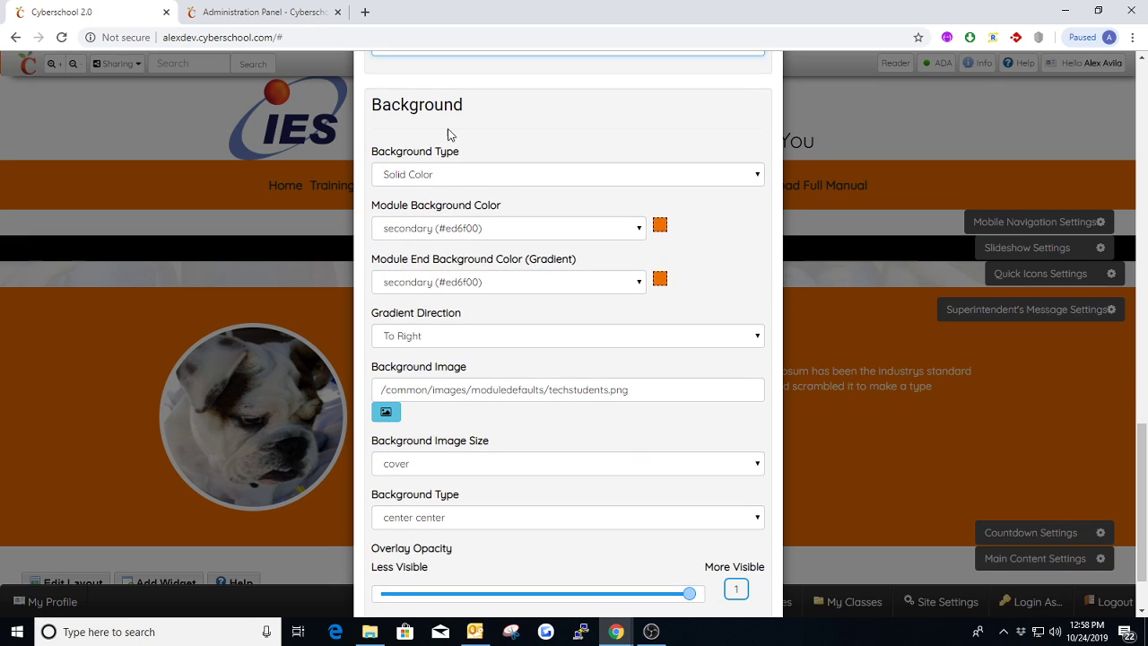
scroll(452, 134, "down", 1)
scroll(452, 139, "up", 1)
scroll(453, 139, "up", 1)
left_click(540, 283)
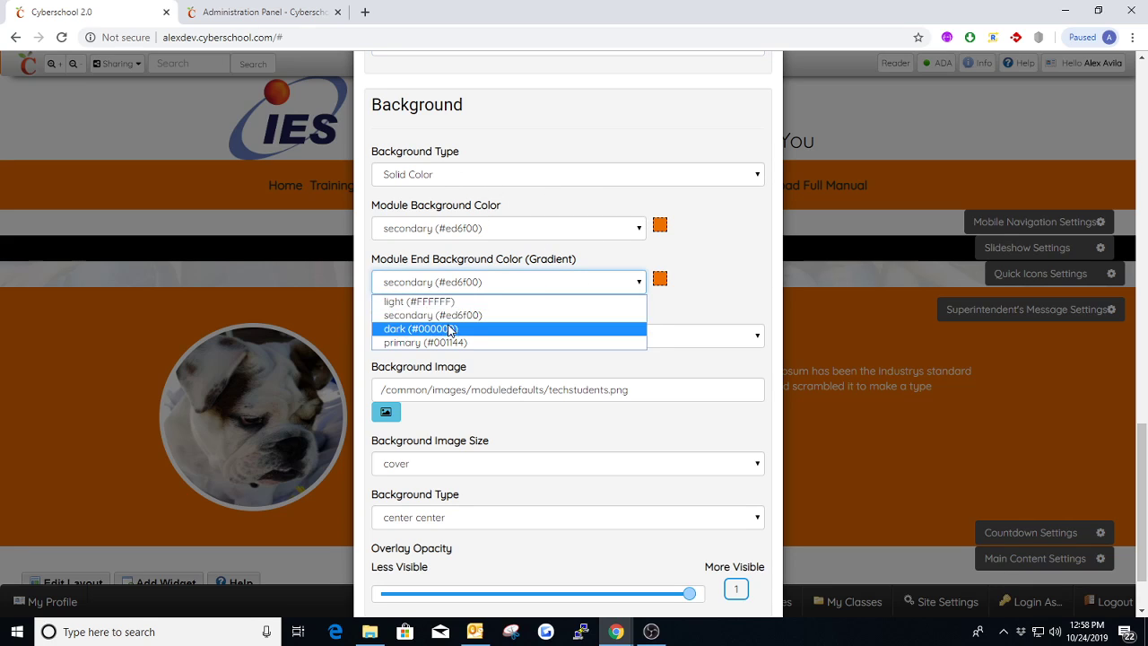
left_click(435, 330)
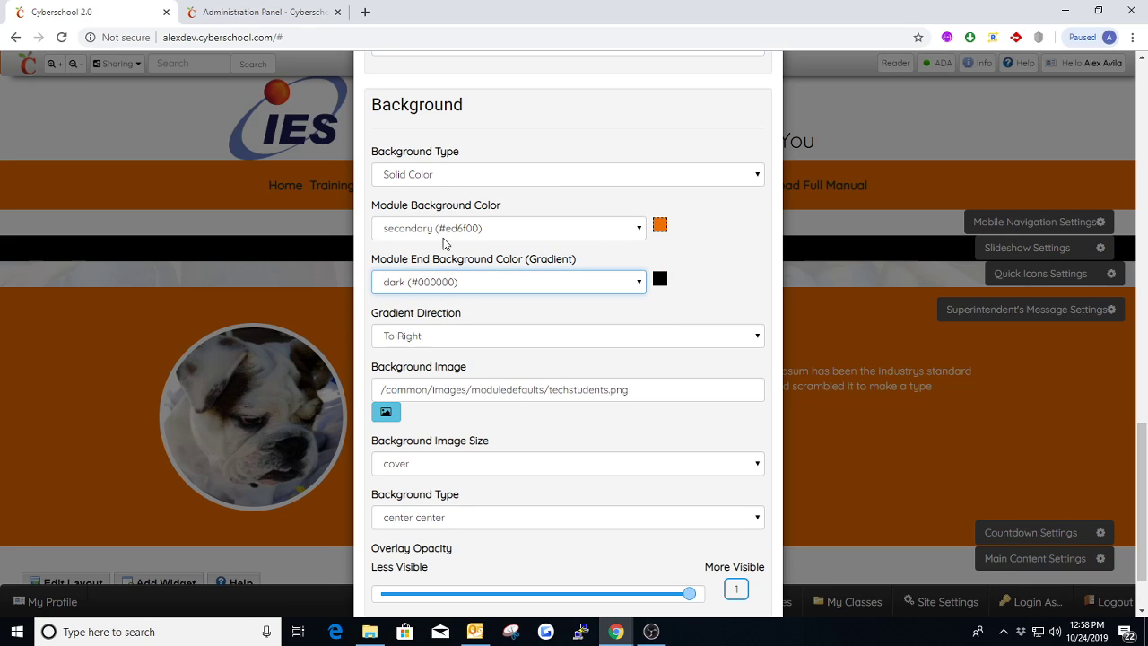
Step: Set the background's gradient direction to To Left and save the section's styles
left_click(453, 338)
left_click(436, 98)
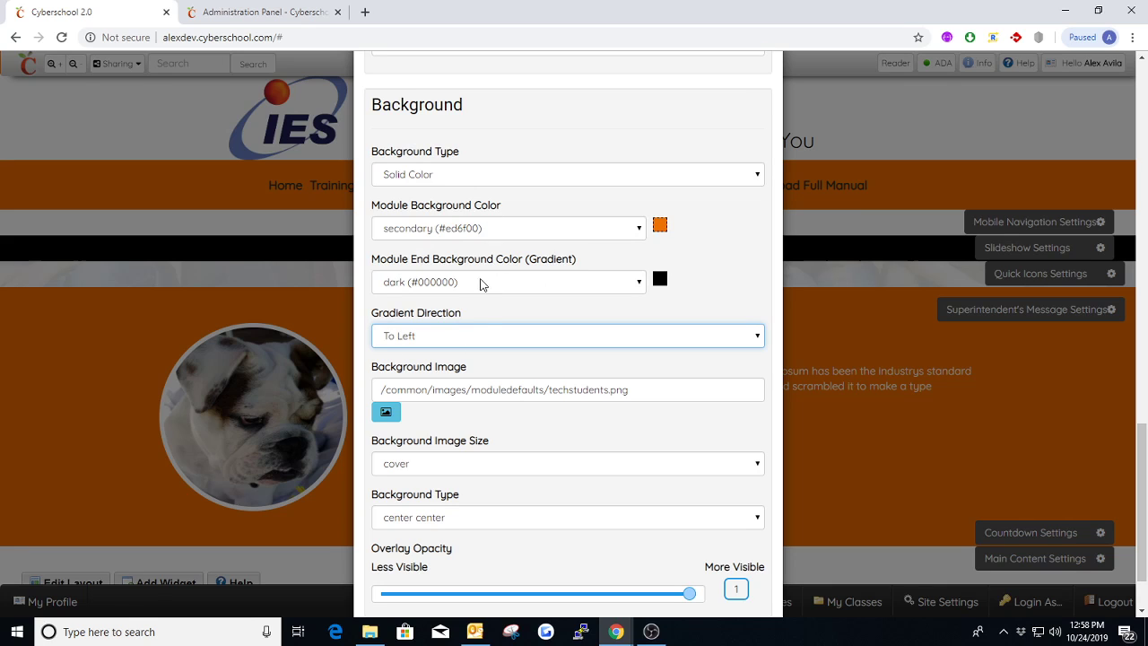
scroll(458, 399, "down", 1)
left_click(389, 560)
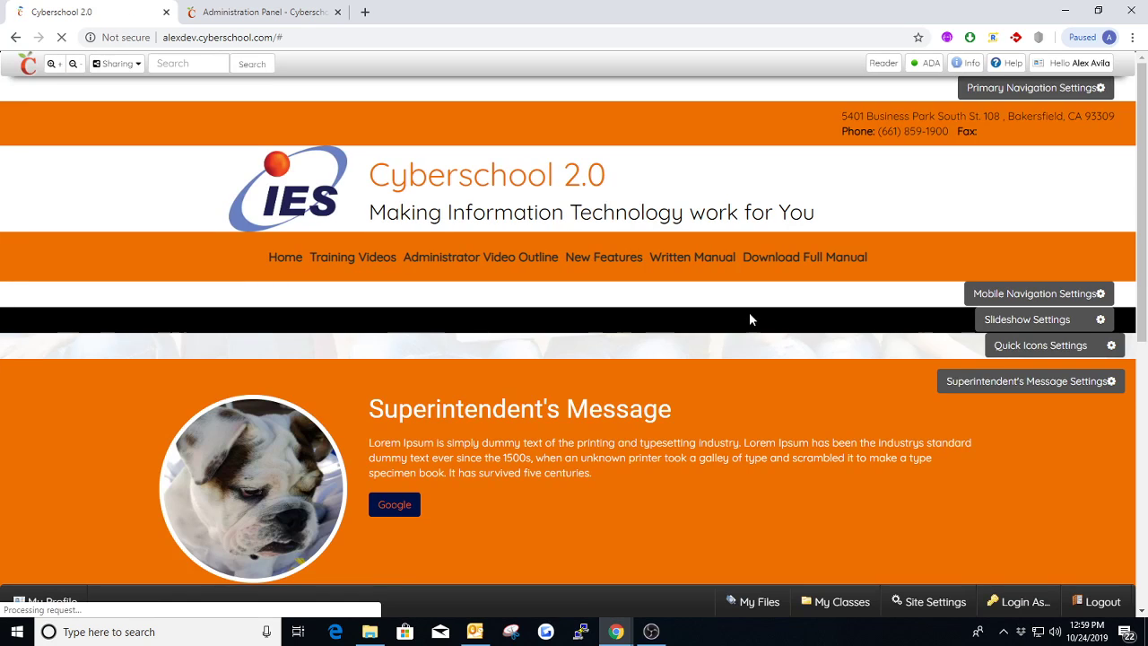
Step: Change the Superintendent's Message section's background type to Gradient, save the styles and view the section on the homepage
scroll(751, 317, "down", 2)
left_click(1008, 246)
scroll(487, 275, "down", 3)
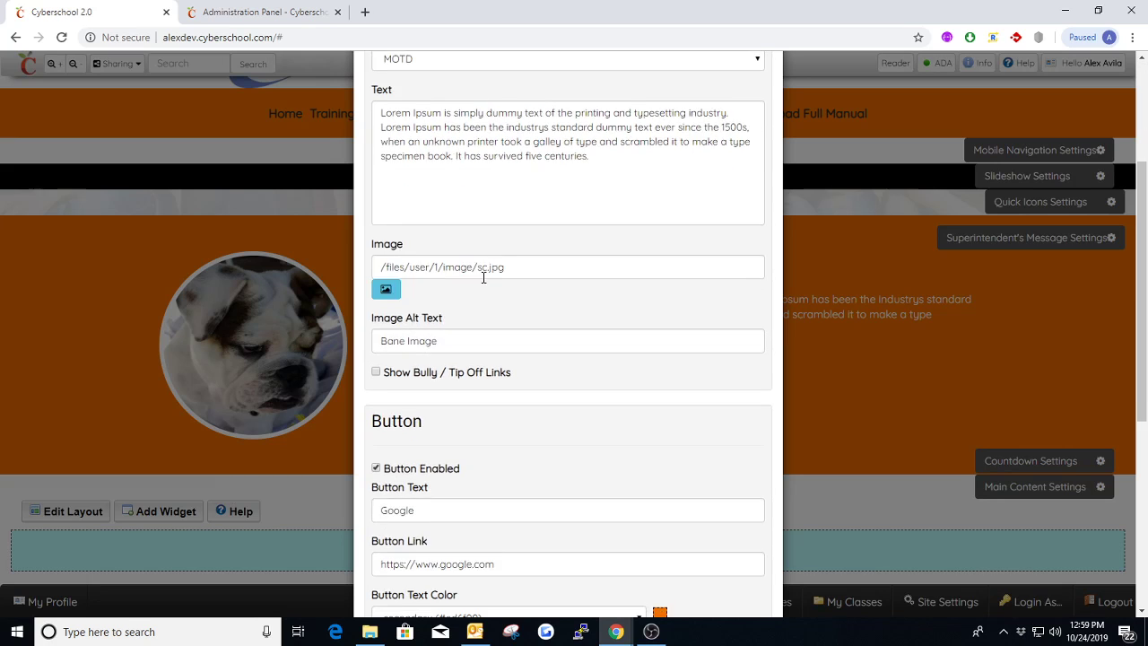
scroll(482, 275, "up", 3)
left_click(383, 105)
scroll(461, 309, "down", 10)
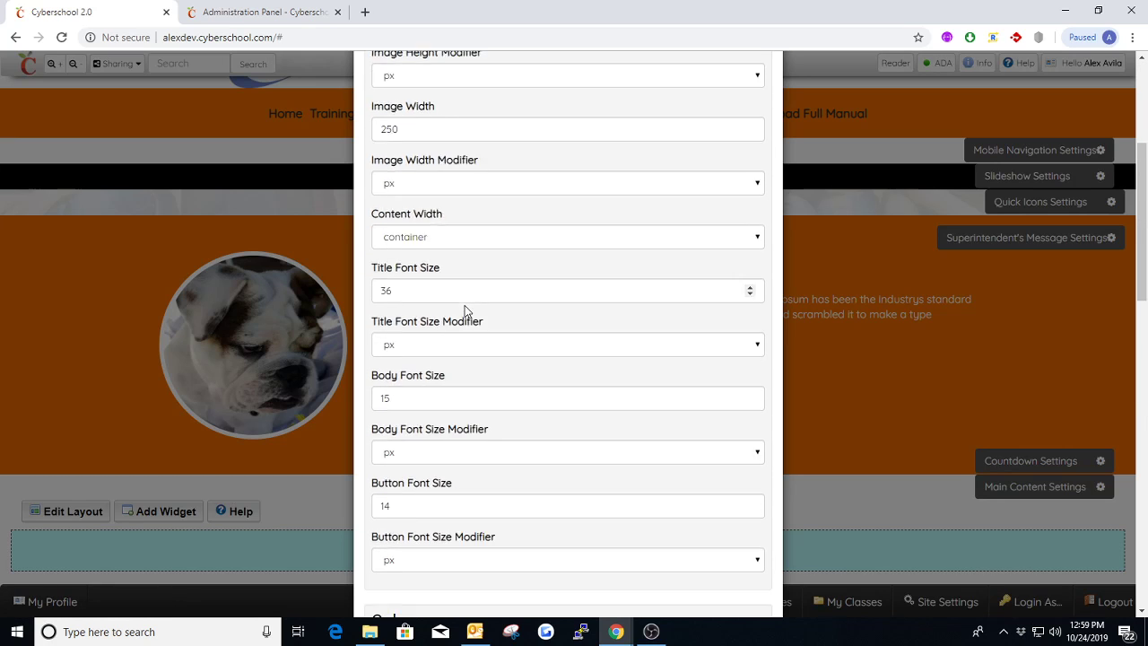
scroll(461, 316, "down", 3)
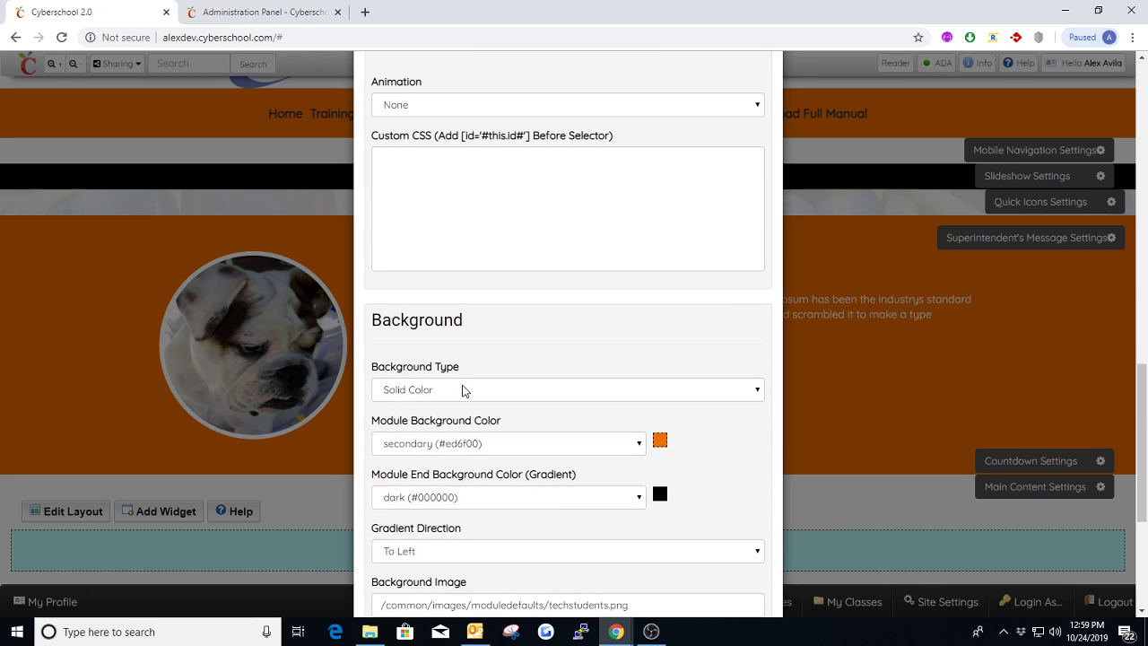
left_click(464, 390)
left_click(428, 452)
scroll(426, 475, "down", 5)
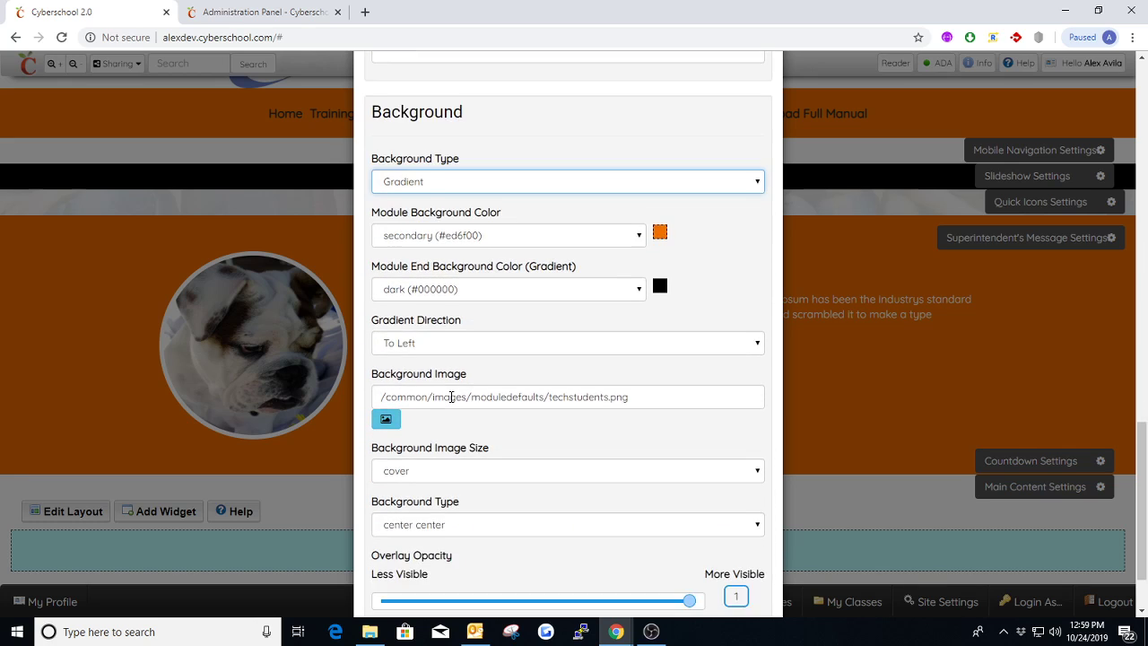
left_click(386, 561)
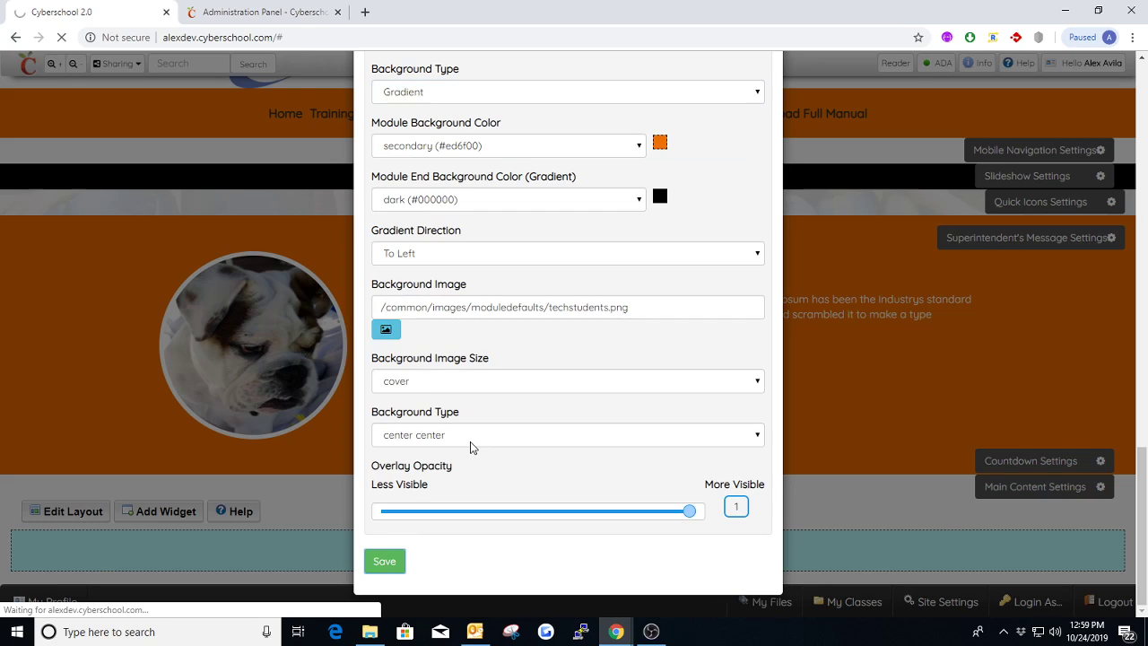
scroll(624, 405, "down", 2)
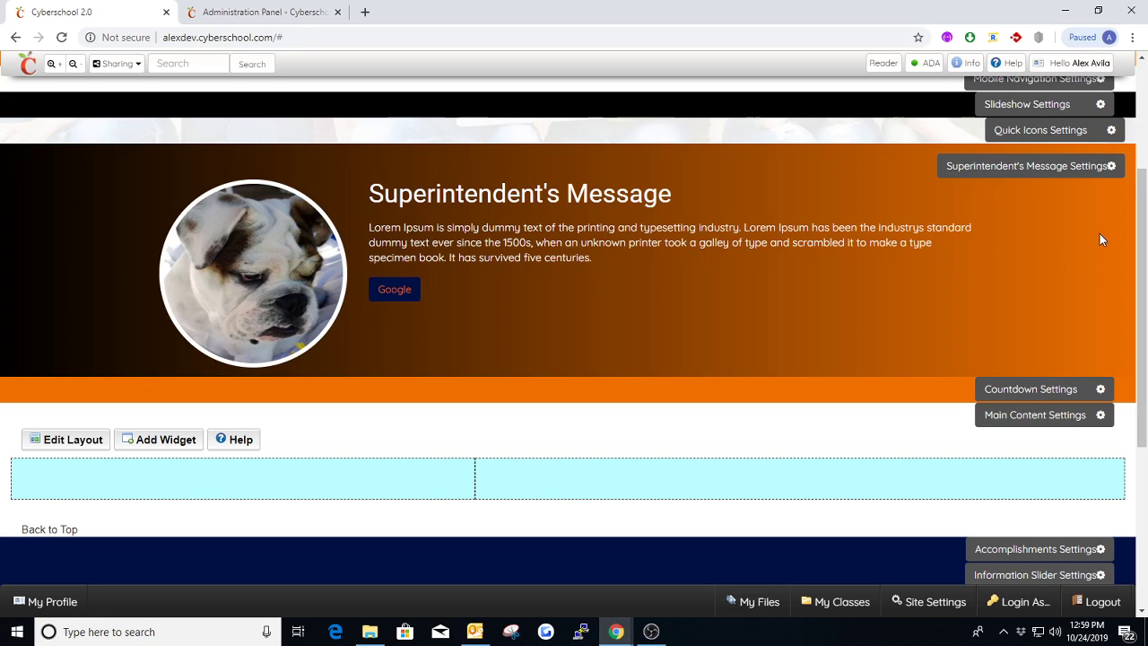
Step: Review the Superintendent's Message background, Custom CSS, color and dimension styles, return to its general settings, and close them to view the section
left_click(993, 170)
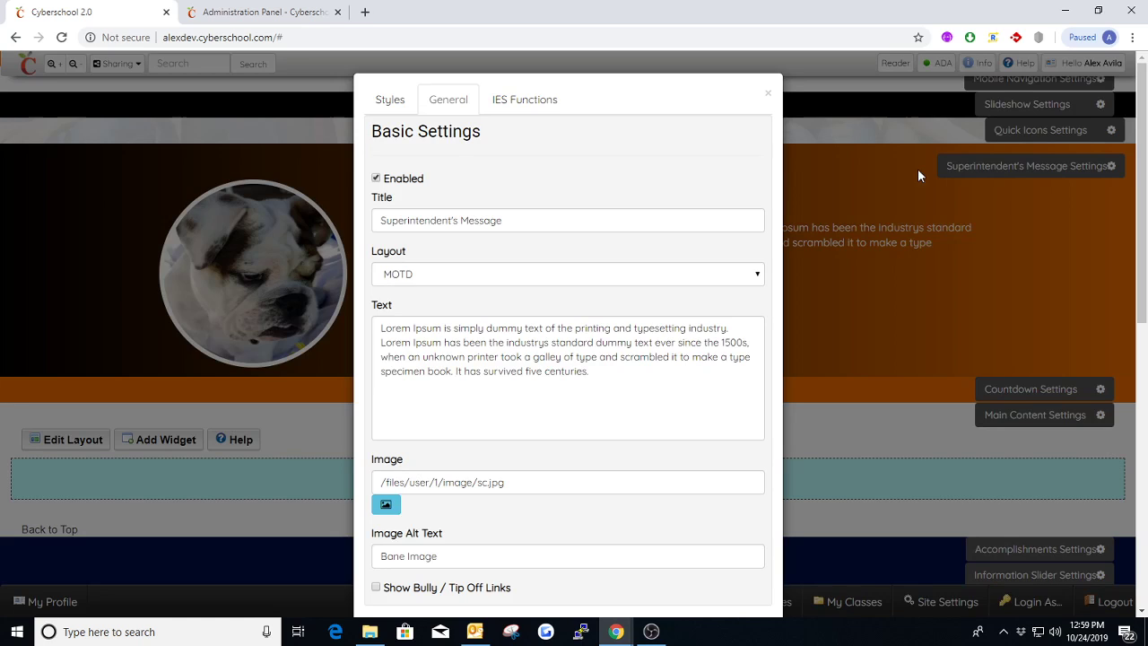
left_click(391, 101)
scroll(448, 305, "down", 7)
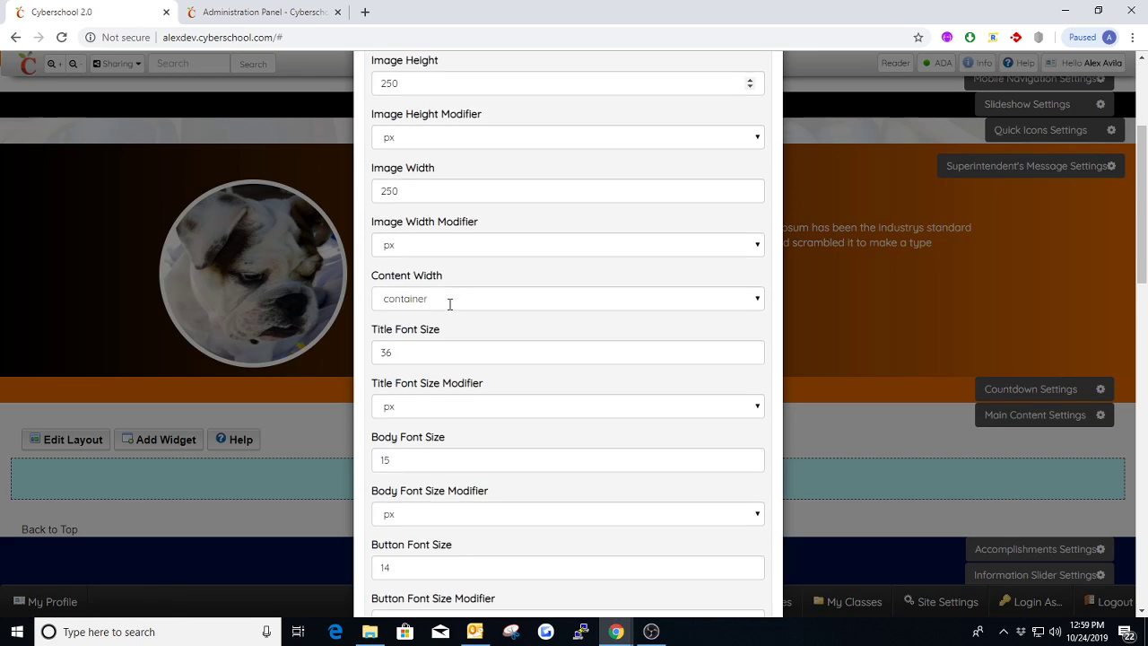
scroll(449, 304, "down", 8)
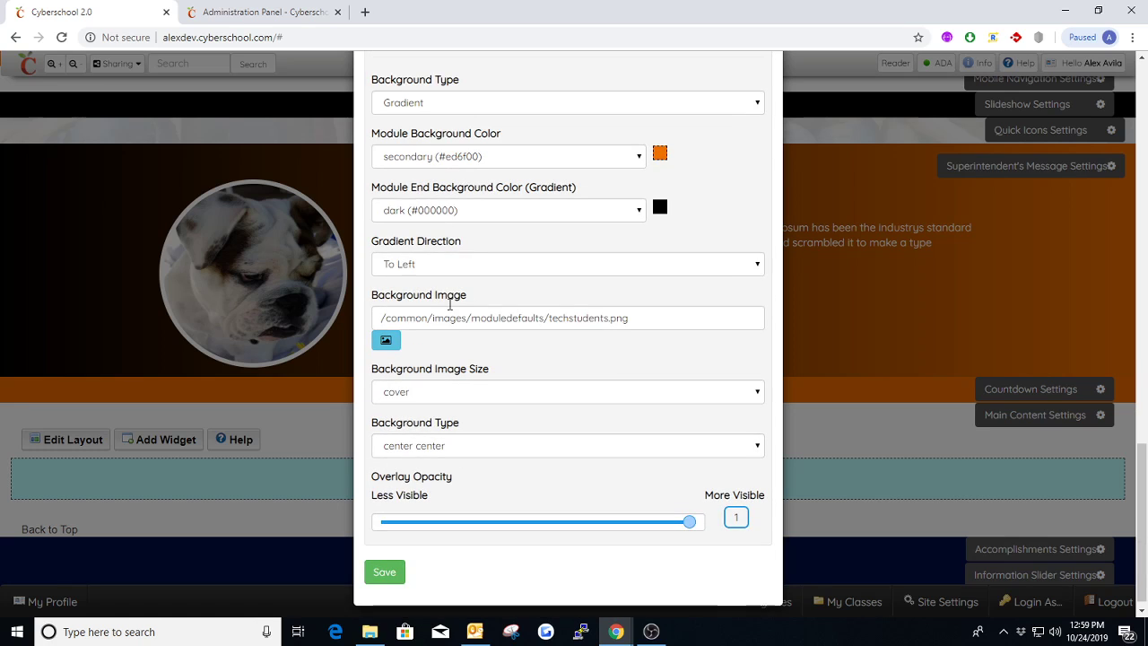
scroll(584, 343, "down", 1)
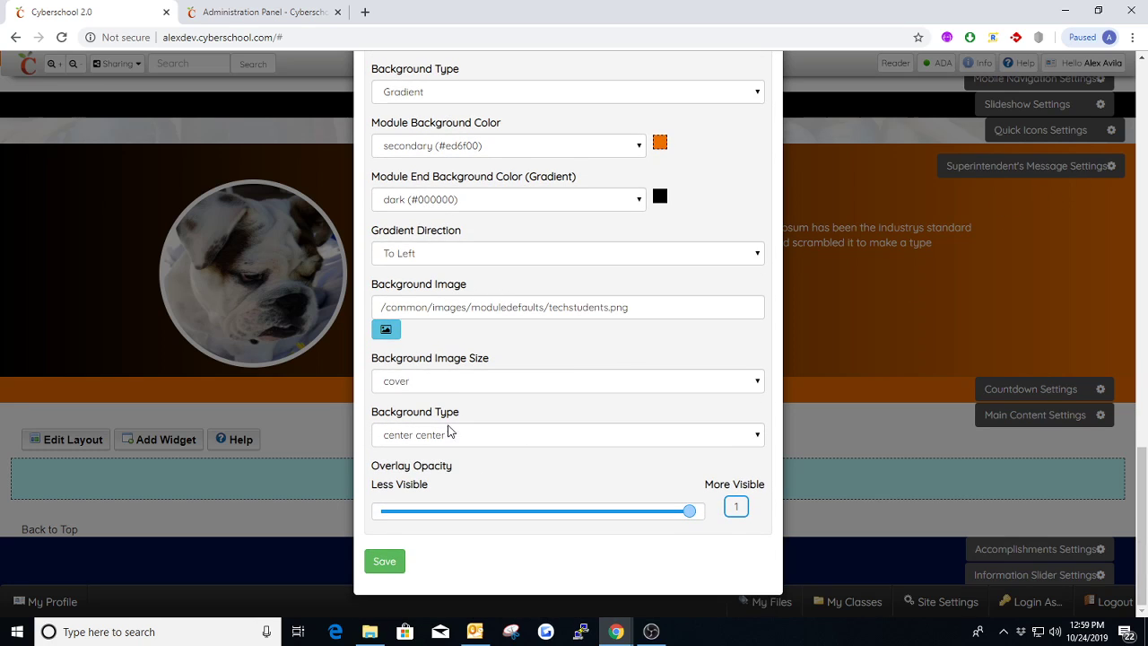
scroll(552, 356, "up", 3)
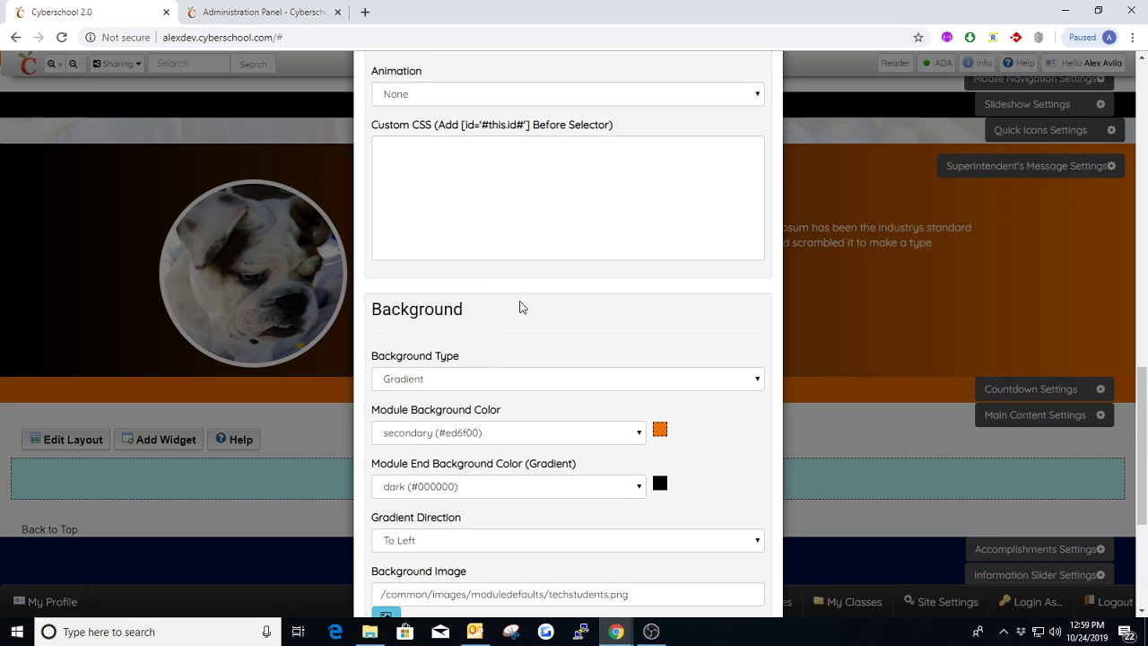
scroll(550, 326, "up", 2)
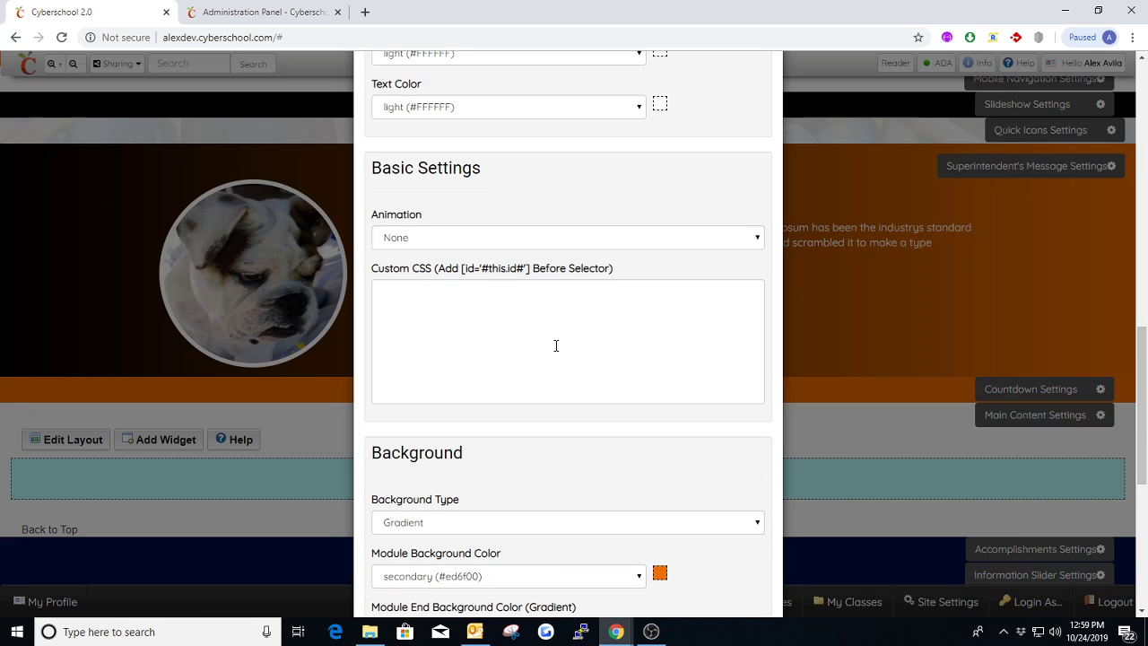
scroll(555, 345, "up", 9)
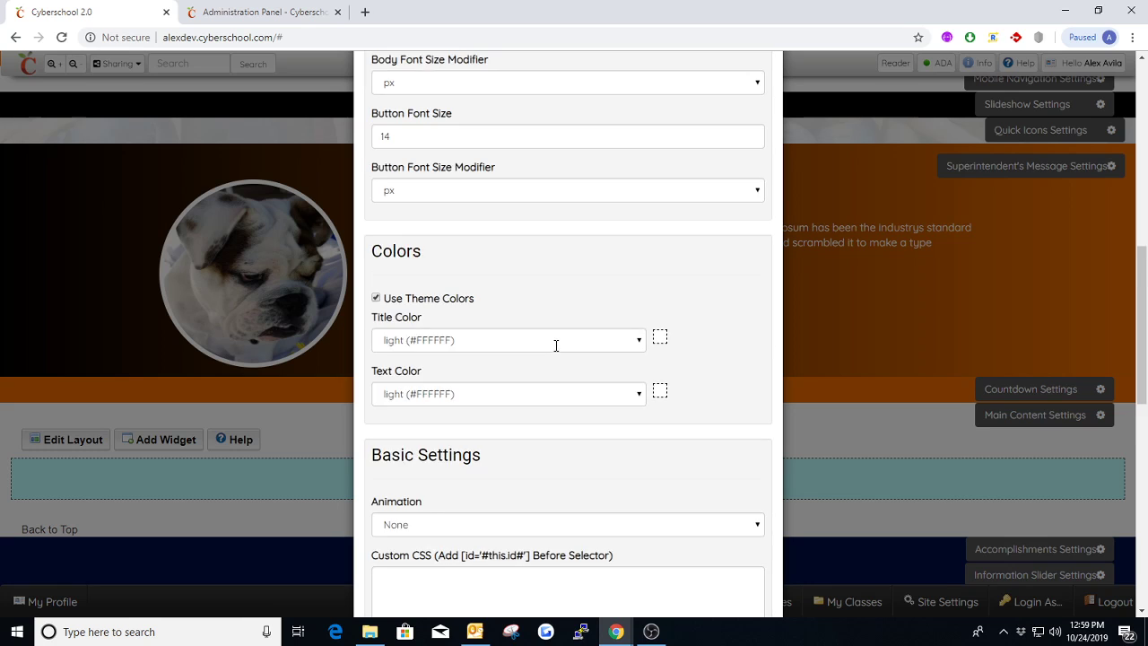
scroll(556, 351, "up", 1)
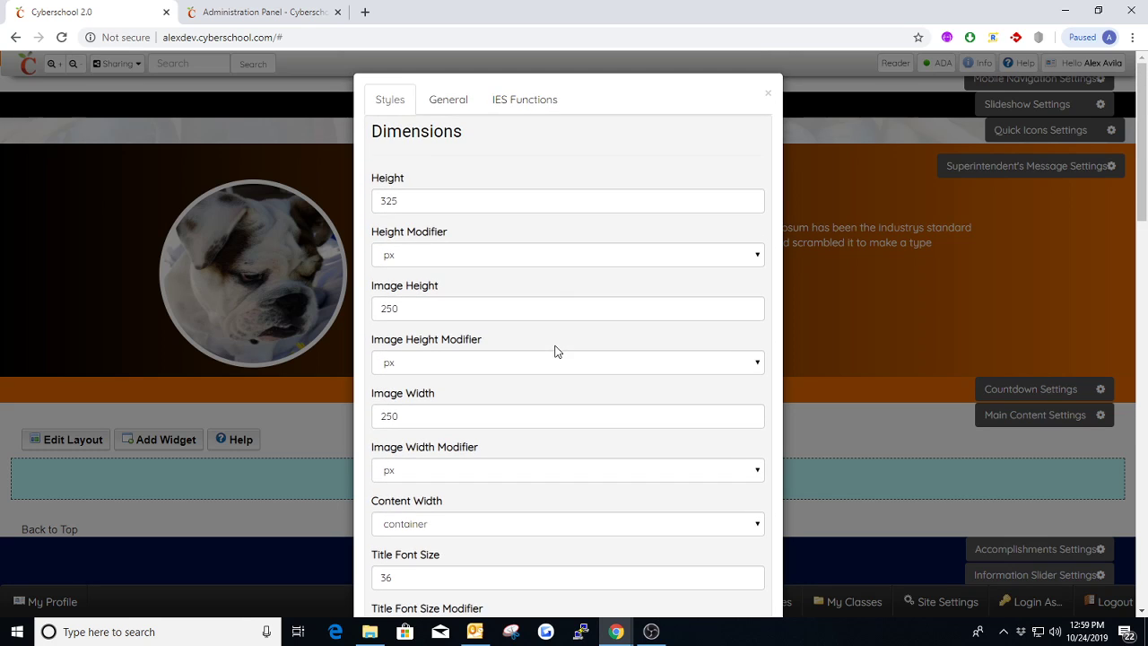
left_click(459, 105)
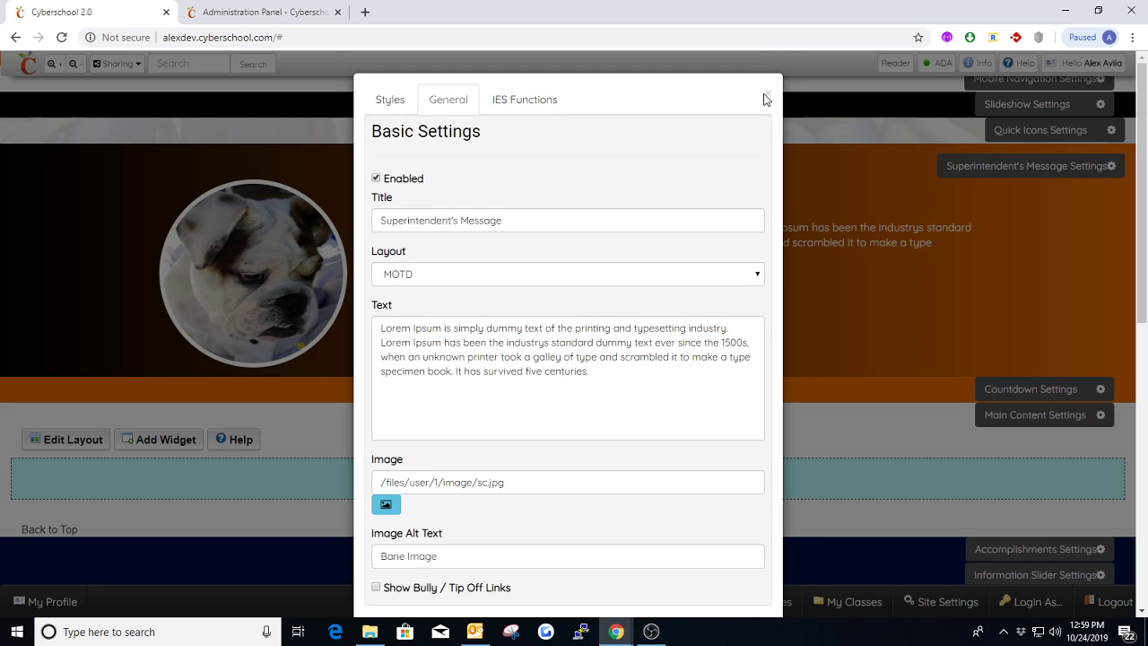
left_click(768, 94)
scroll(647, 221, "up", 3)
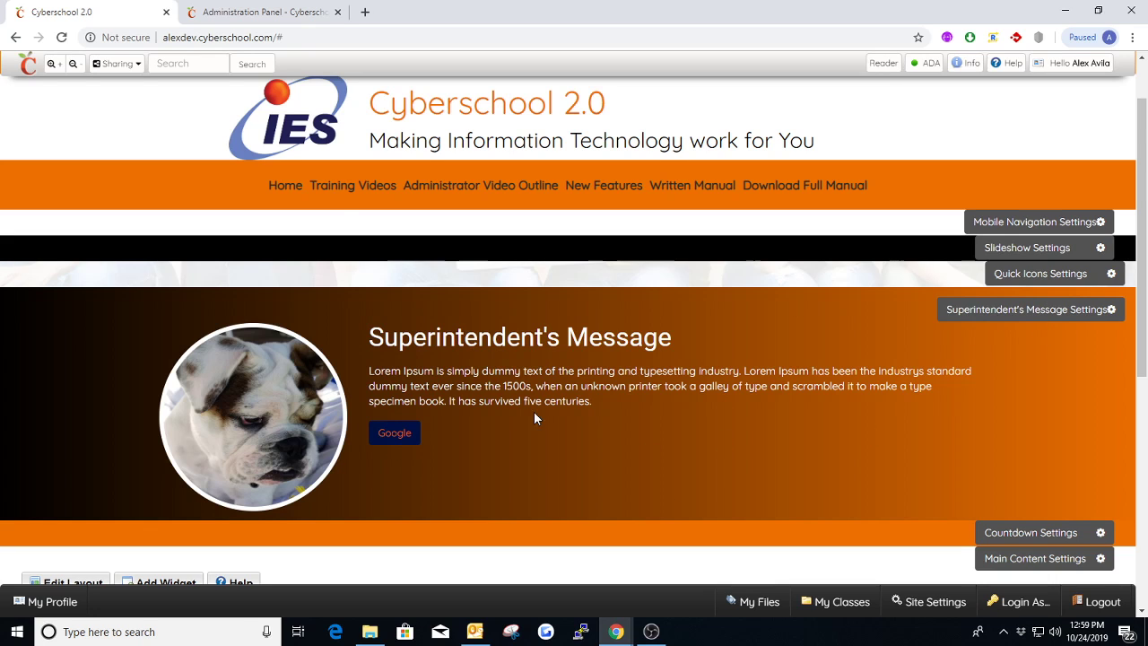
scroll(535, 418, "down", 2)
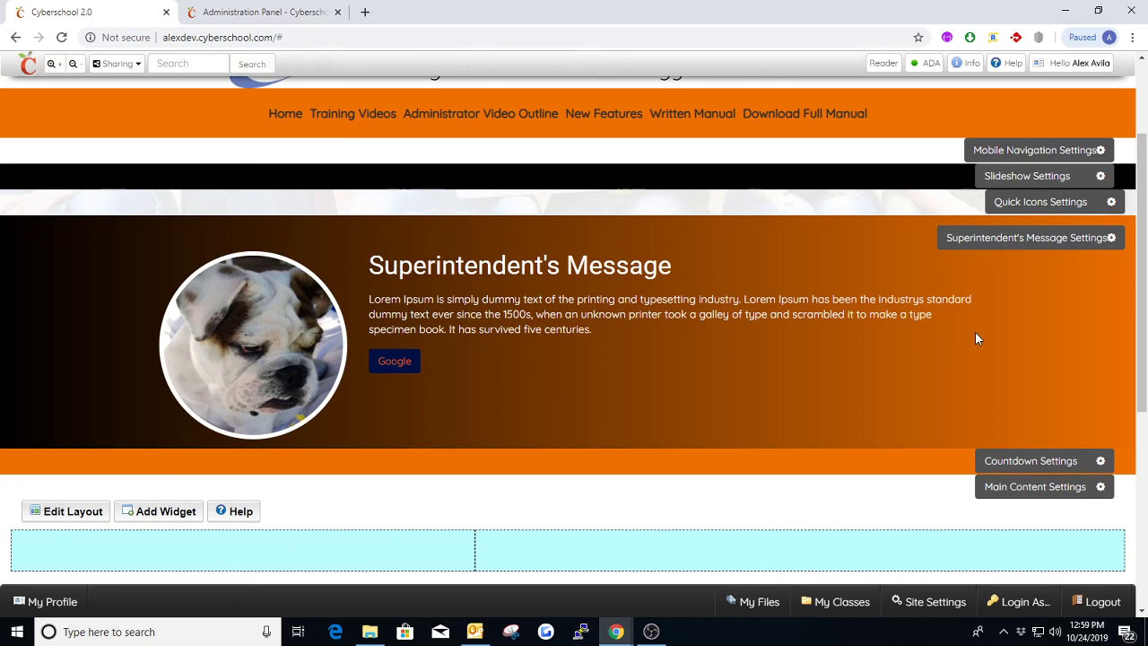